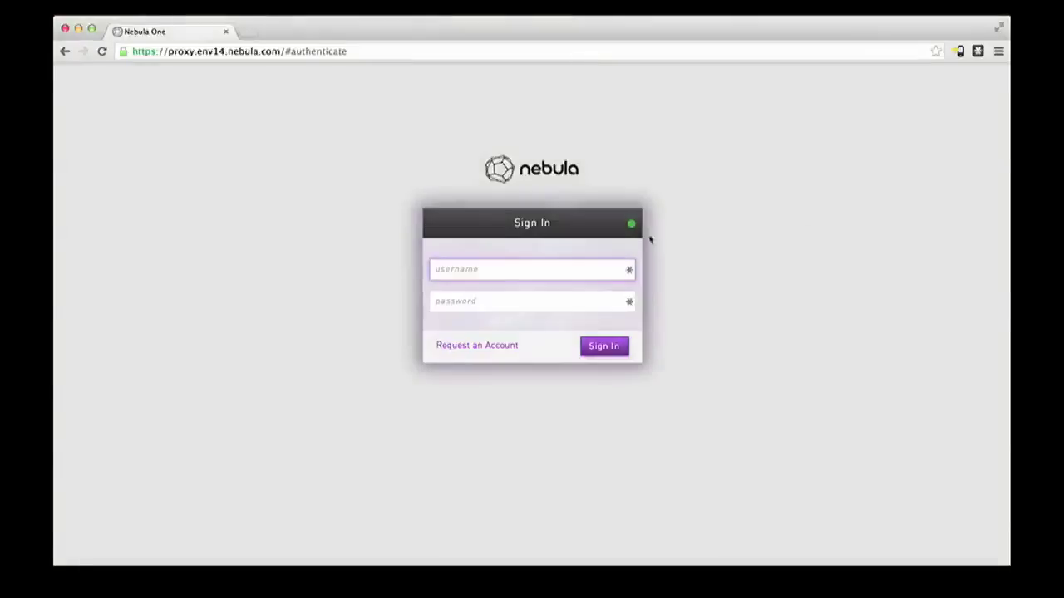
# Step: Sign in as admin with the account password and go to the Settings page
pyautogui.click(489, 264)
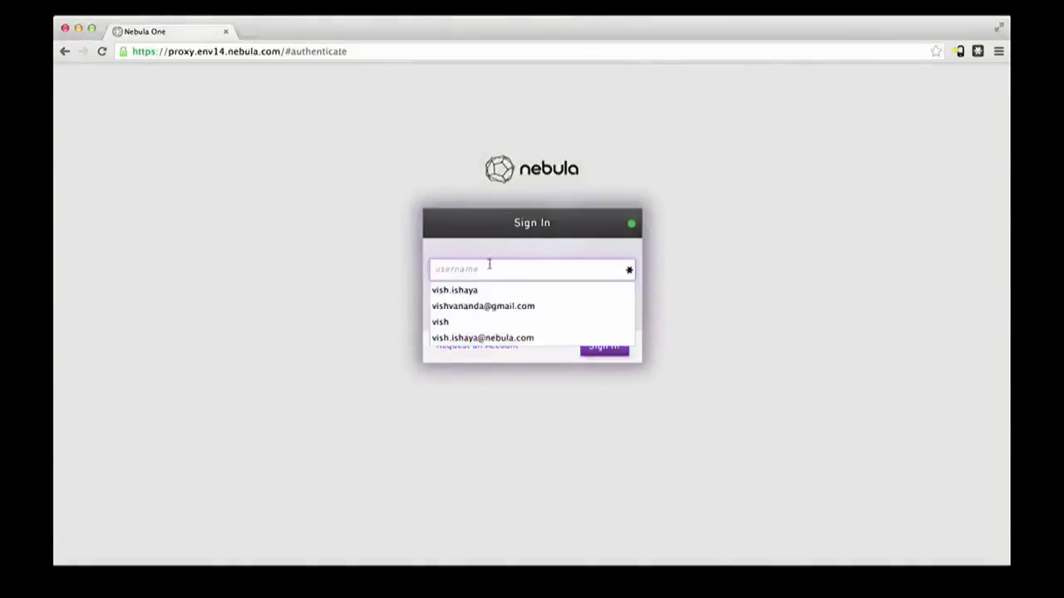
pyautogui.write('admin')
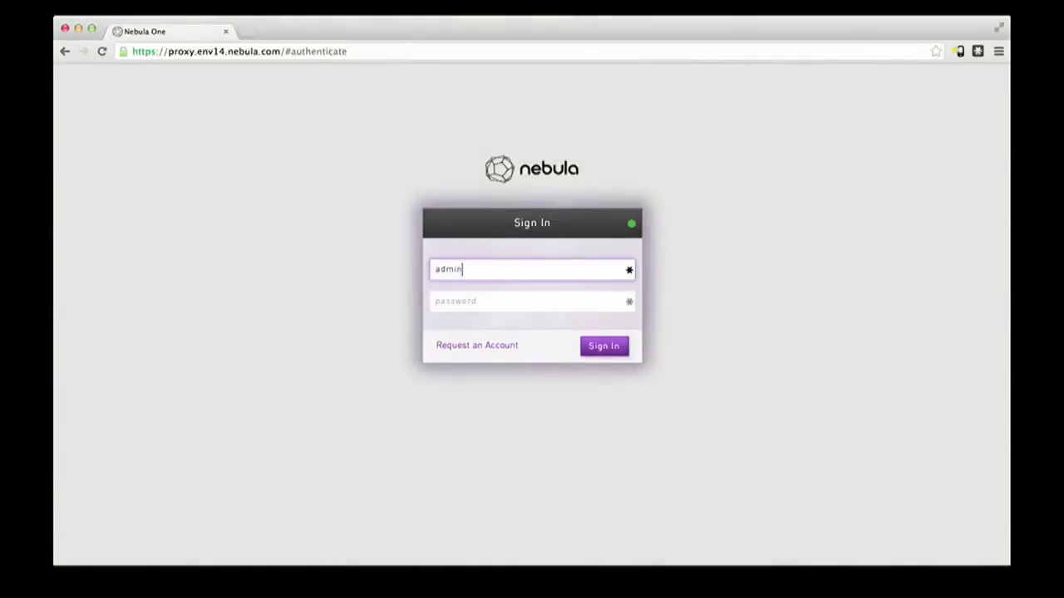
pyautogui.press('Tab')
pyautogui.write('•••••••')
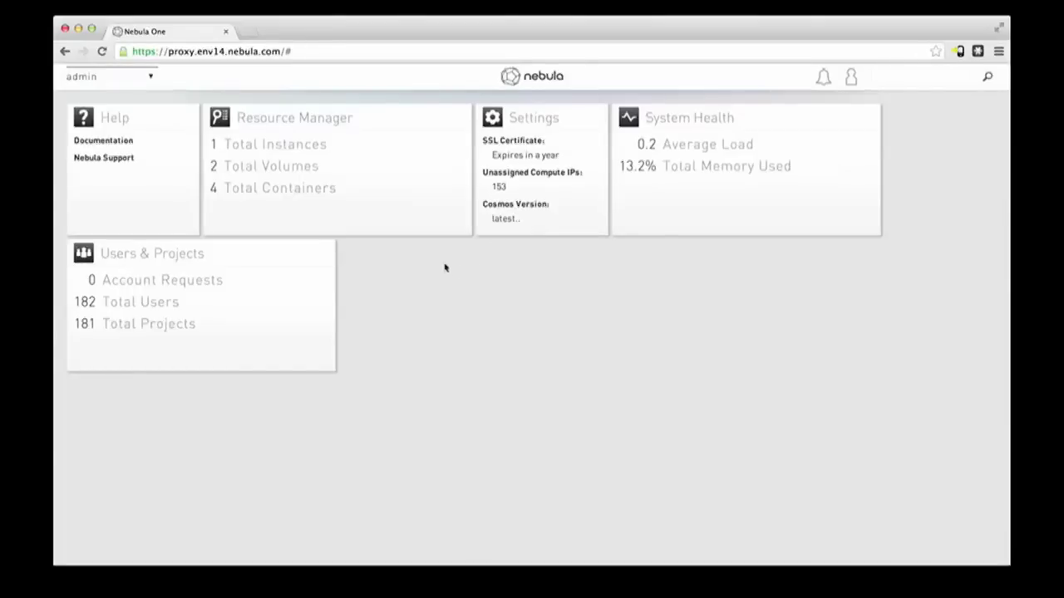
pyautogui.click(562, 146)
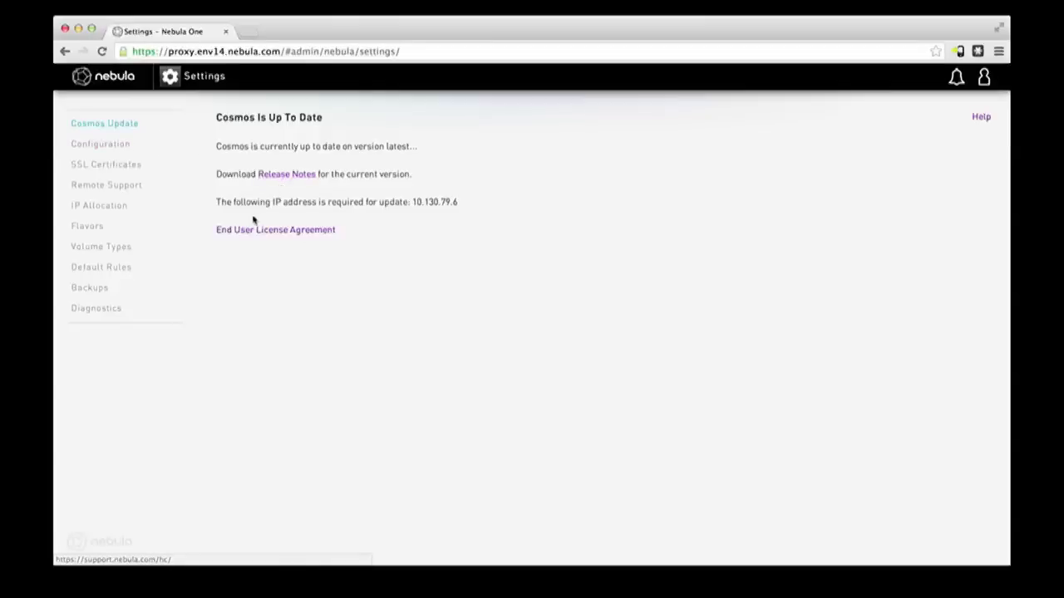
# Step: Go to the Configuration page from the Settings sidebar
pyautogui.click(110, 148)
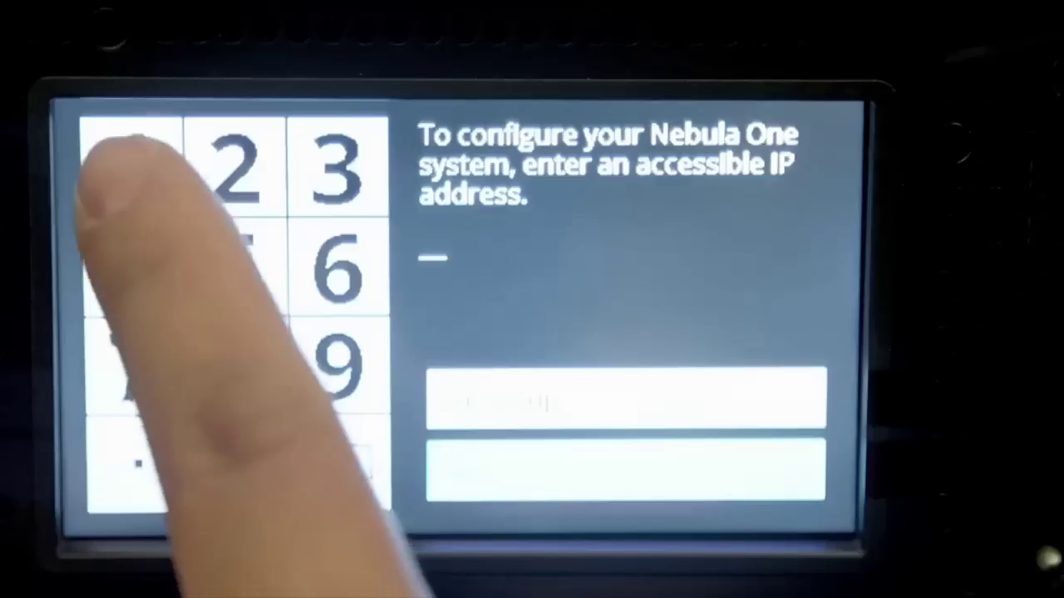
# Step: Enter the system IP address 10.130.81.6 on the touchscreen keypad
pyautogui.click(131, 167)
pyautogui.click(237, 461)
pyautogui.click(137, 461)
pyautogui.click(132, 166)
pyautogui.click(336, 167)
pyautogui.click(237, 461)
pyautogui.click(137, 462)
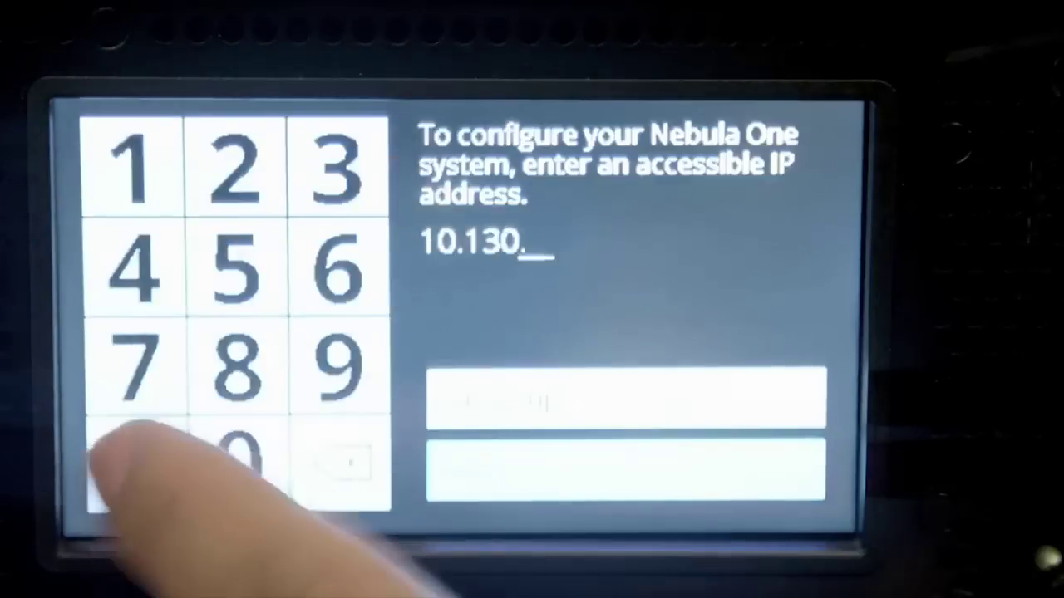
pyautogui.click(236, 366)
pyautogui.click(132, 166)
pyautogui.click(138, 462)
pyautogui.click(337, 266)
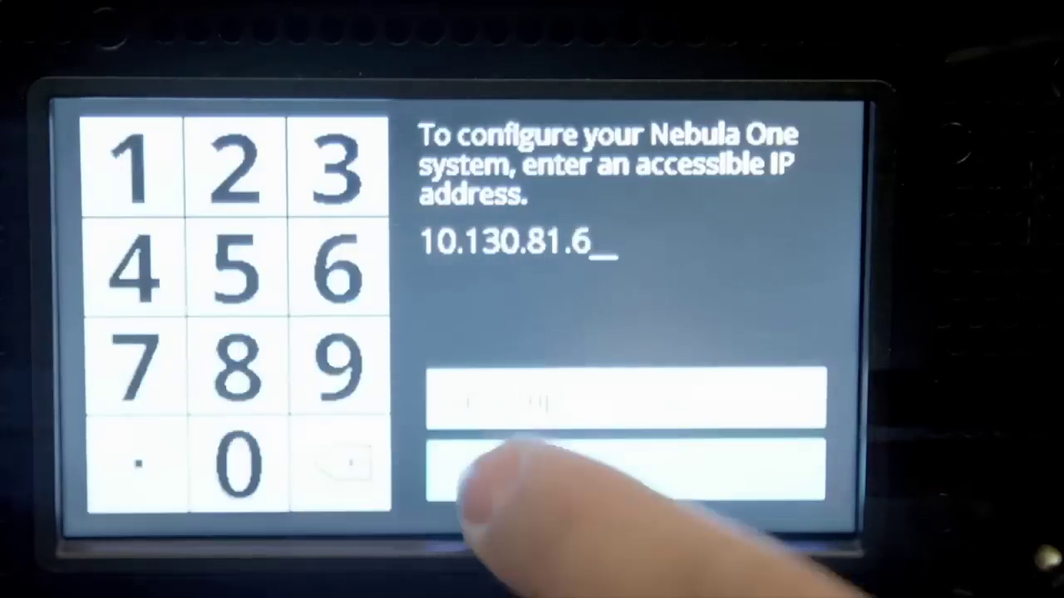
pyautogui.click(490, 469)
# Step: Enter the netmask 255.255.255.0
pyautogui.click(237, 166)
pyautogui.click(237, 266)
pyautogui.click(237, 266)
pyautogui.click(138, 461)
pyautogui.click(237, 166)
pyautogui.click(237, 266)
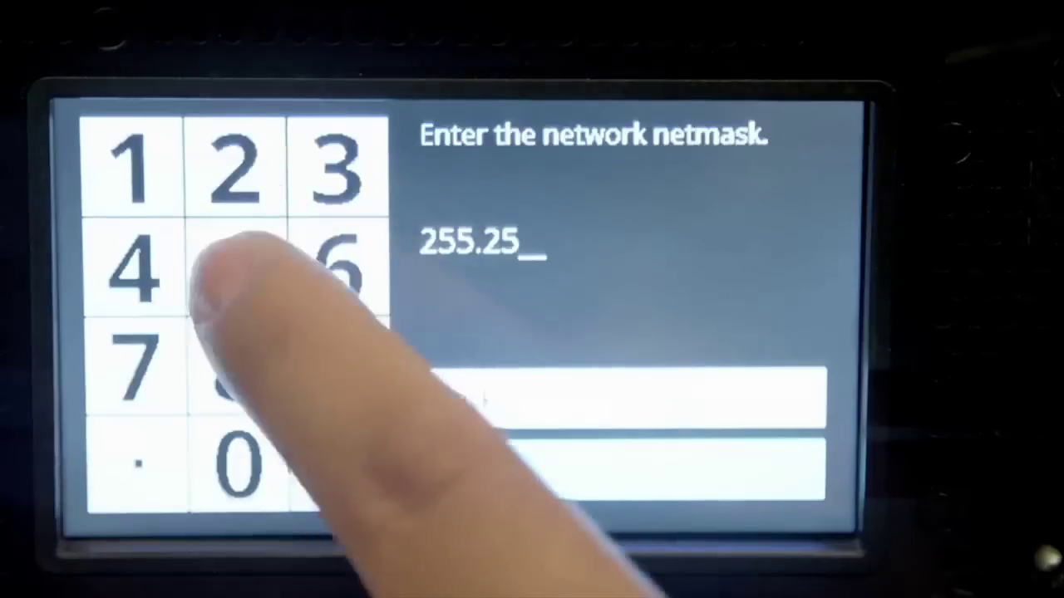
pyautogui.click(237, 266)
pyautogui.click(137, 461)
pyautogui.click(237, 166)
pyautogui.click(237, 266)
pyautogui.click(237, 266)
pyautogui.click(137, 462)
pyautogui.click(237, 461)
pyautogui.click(490, 470)
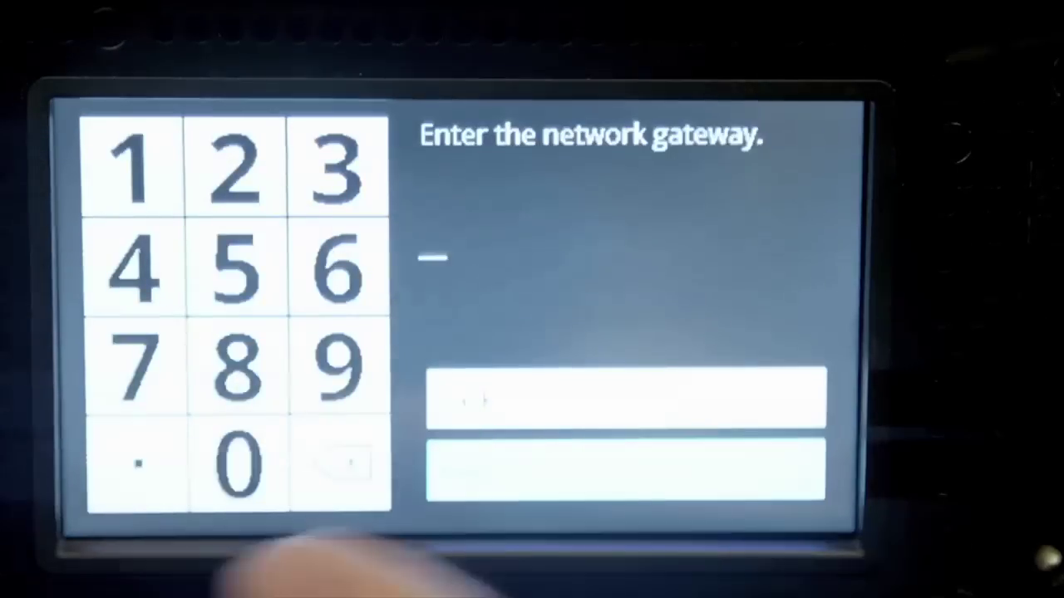
# Step: Enter gateway 10.130.81.1 and confirm the network settings
pyautogui.click(131, 166)
pyautogui.click(236, 461)
pyautogui.click(137, 461)
pyautogui.click(131, 166)
pyautogui.click(337, 166)
pyautogui.click(237, 461)
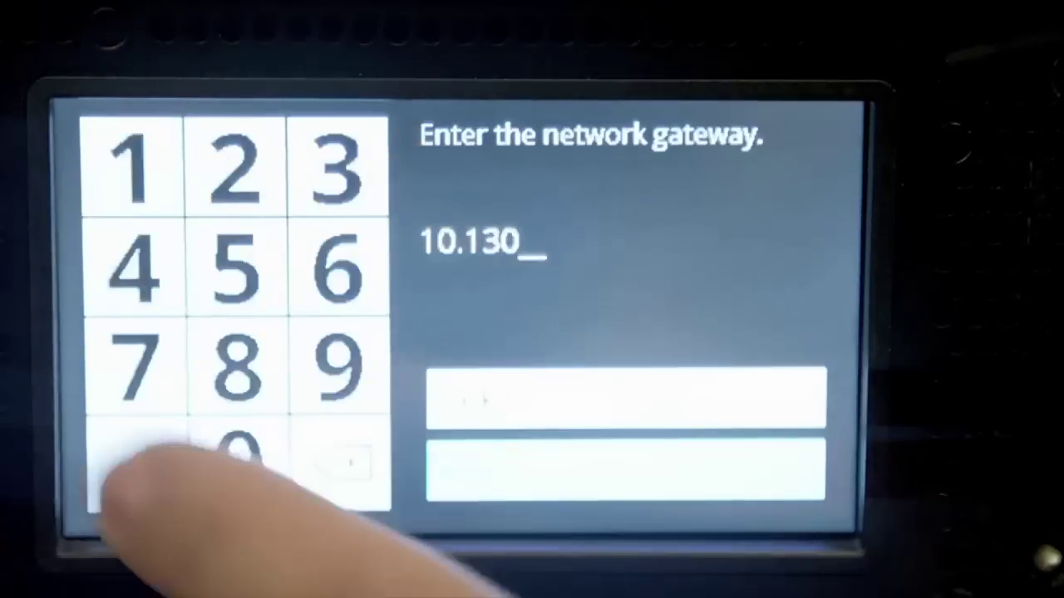
pyautogui.click(138, 461)
pyautogui.click(237, 365)
pyautogui.click(131, 166)
pyautogui.click(137, 461)
pyautogui.click(131, 166)
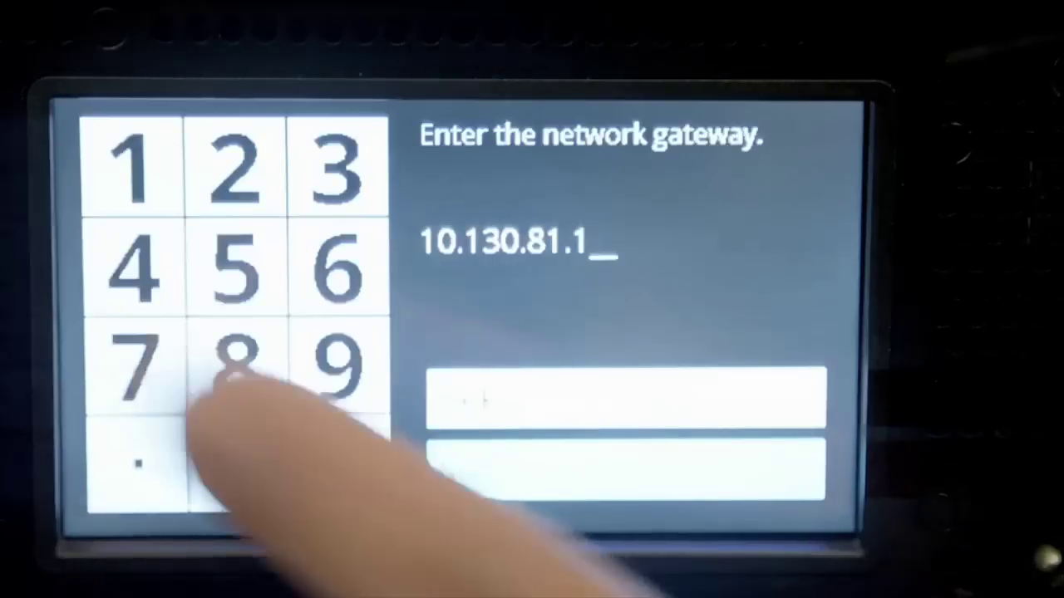
pyautogui.click(490, 470)
pyautogui.click(641, 478)
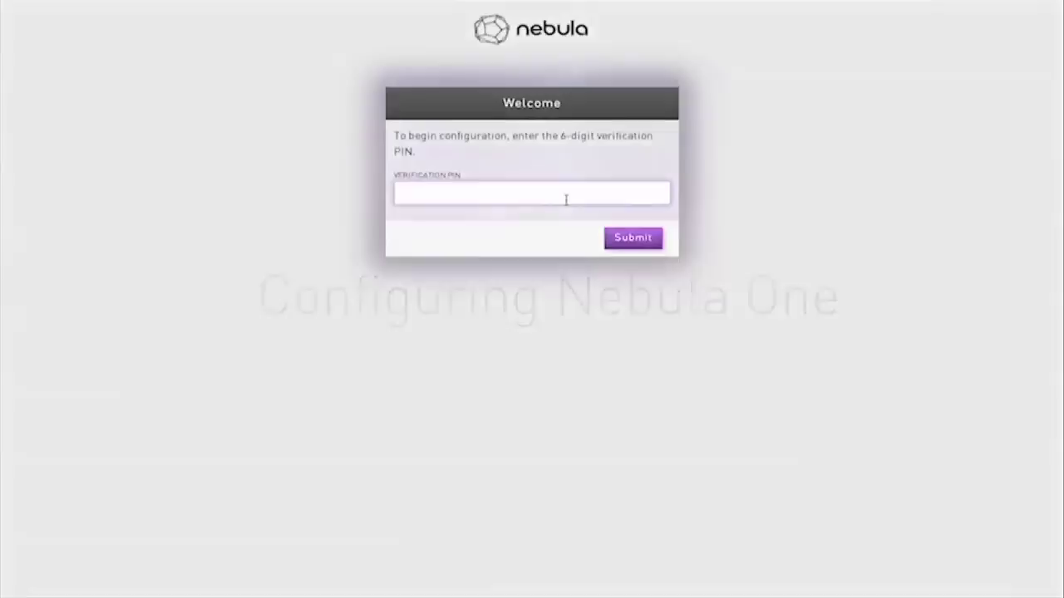
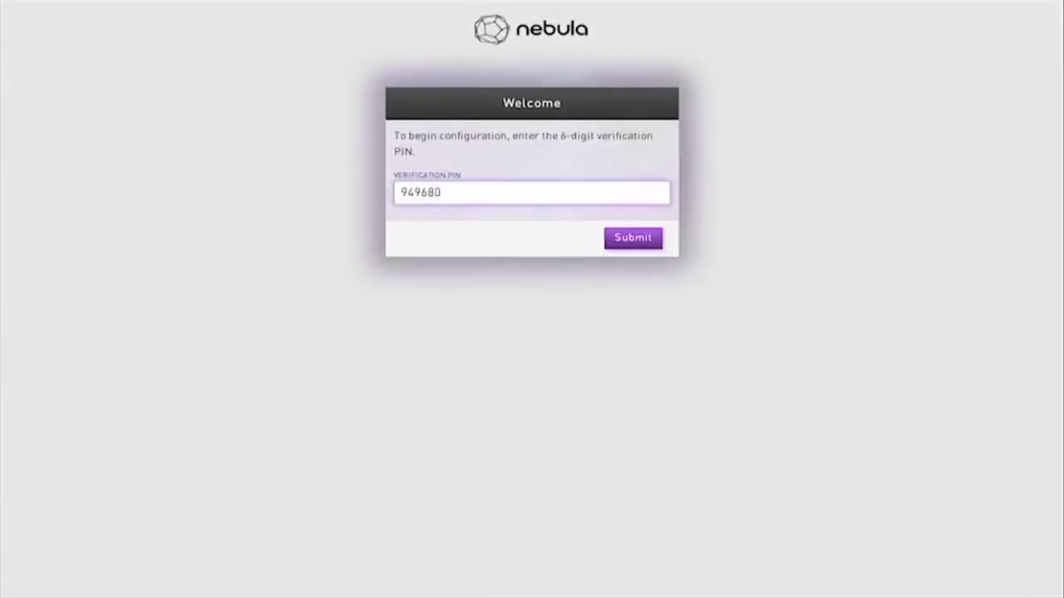
# Step: Verify the 6-digit setup PIN and choose a fresh configuration
pyautogui.press('Return')
pyautogui.click(617, 194)
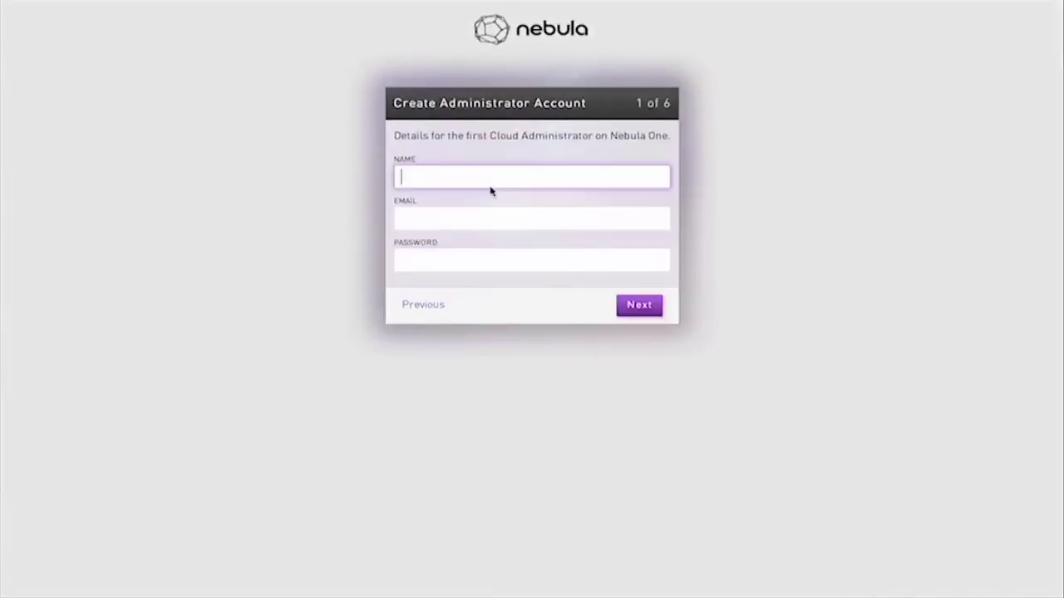
# Step: Create the admin account with its e-mail address and password
pyautogui.write('admin')
pyautogui.press('Tab')
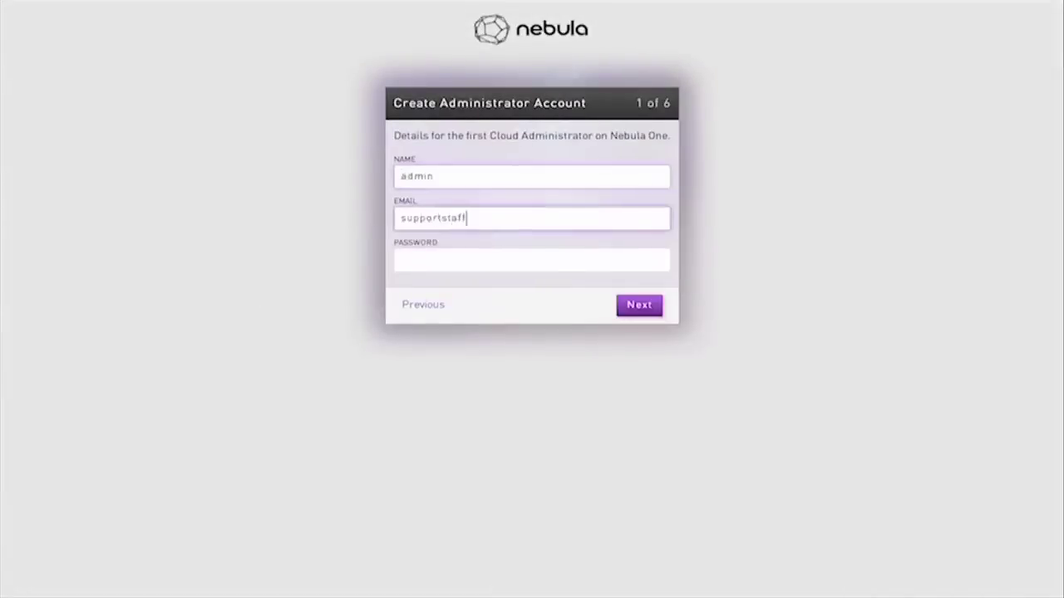
pyautogui.press('Tab')
pyautogui.write('password')
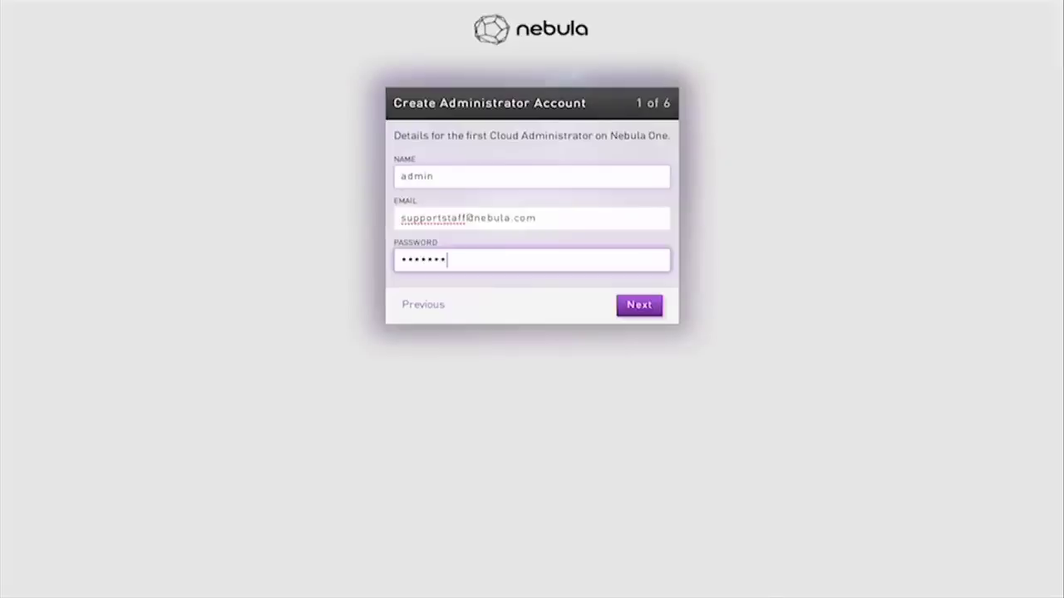
pyautogui.press('Return')
pyautogui.scroll(-2, 864, 167)
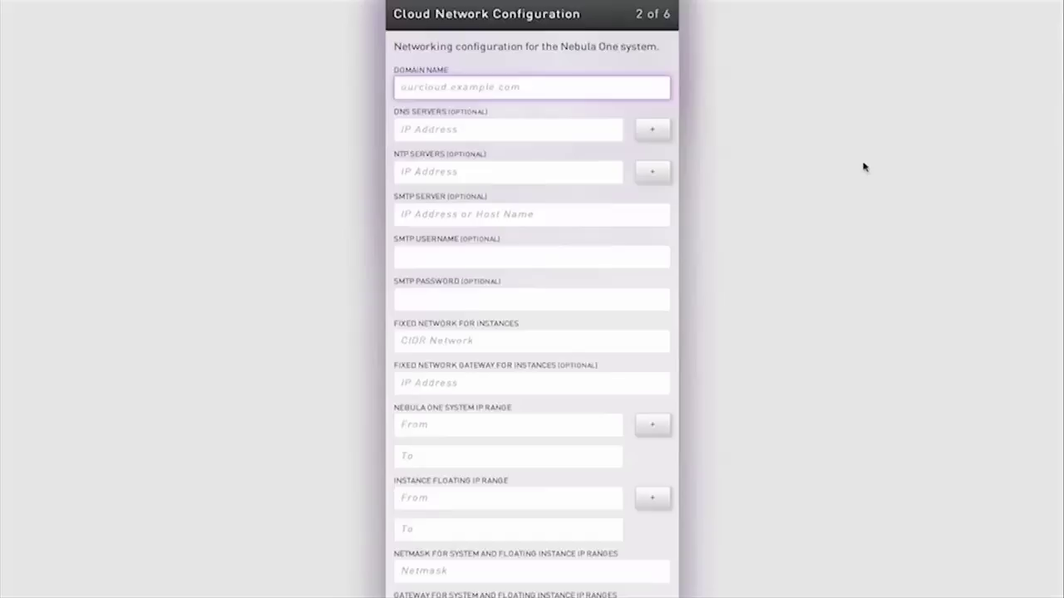
pyautogui.press('Tab')
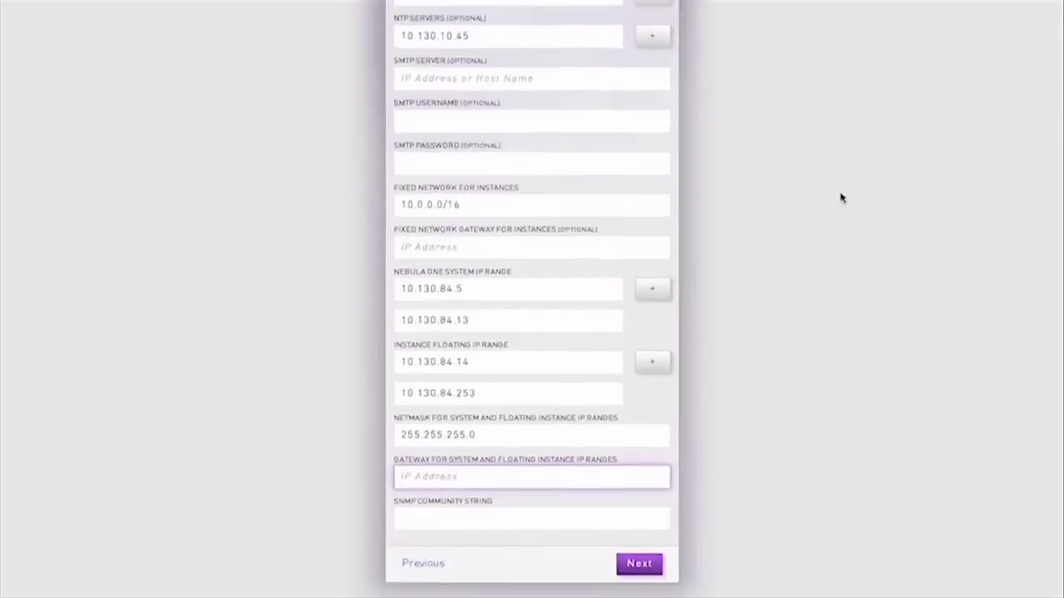
pyautogui.write('10.130.84.1')
pyautogui.press('Tab')
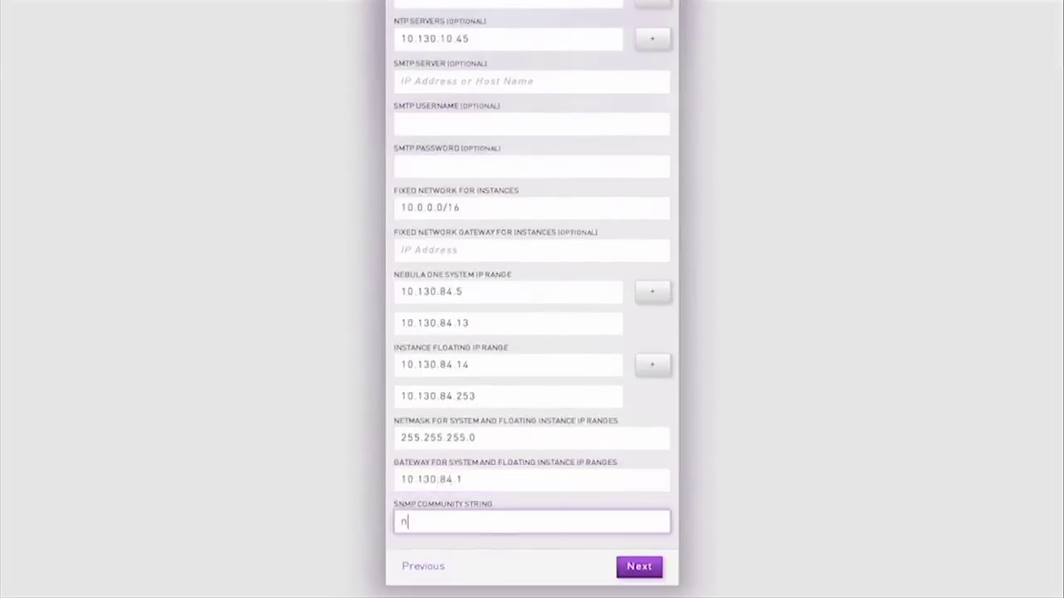
pyautogui.click(638, 565)
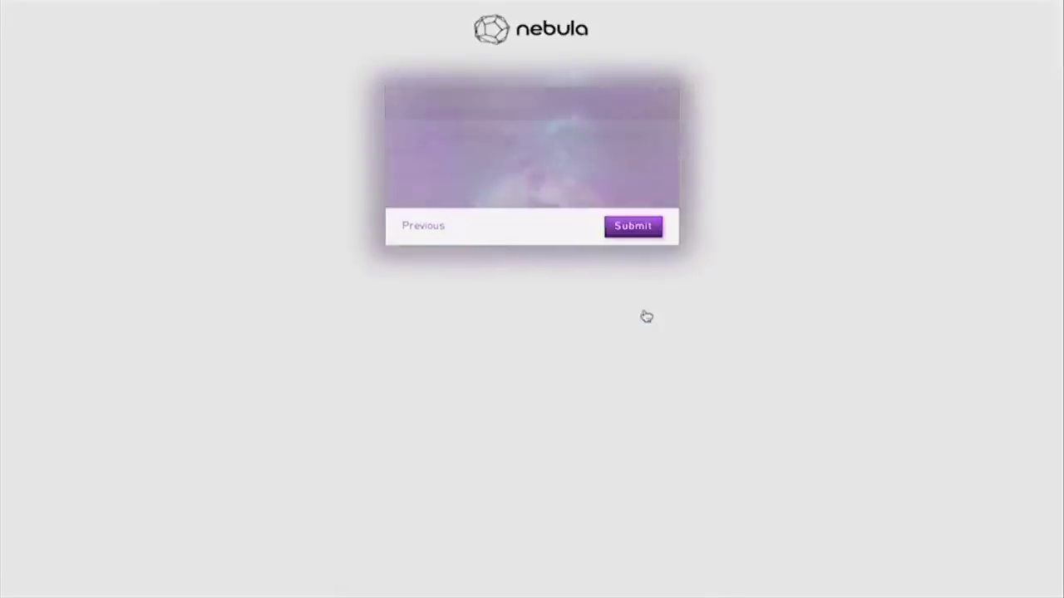
pyautogui.click(629, 225)
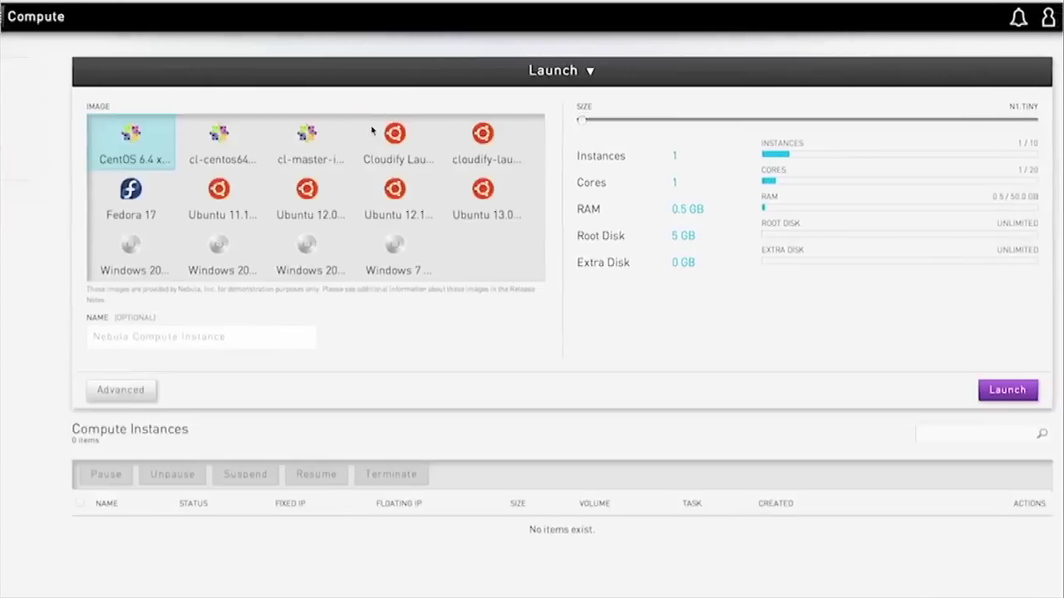
# Step: Pick the Ubuntu image, name the instance galaxy, and launch it
pyautogui.click(305, 188)
pyautogui.click(213, 335)
pyautogui.write('galaxy')
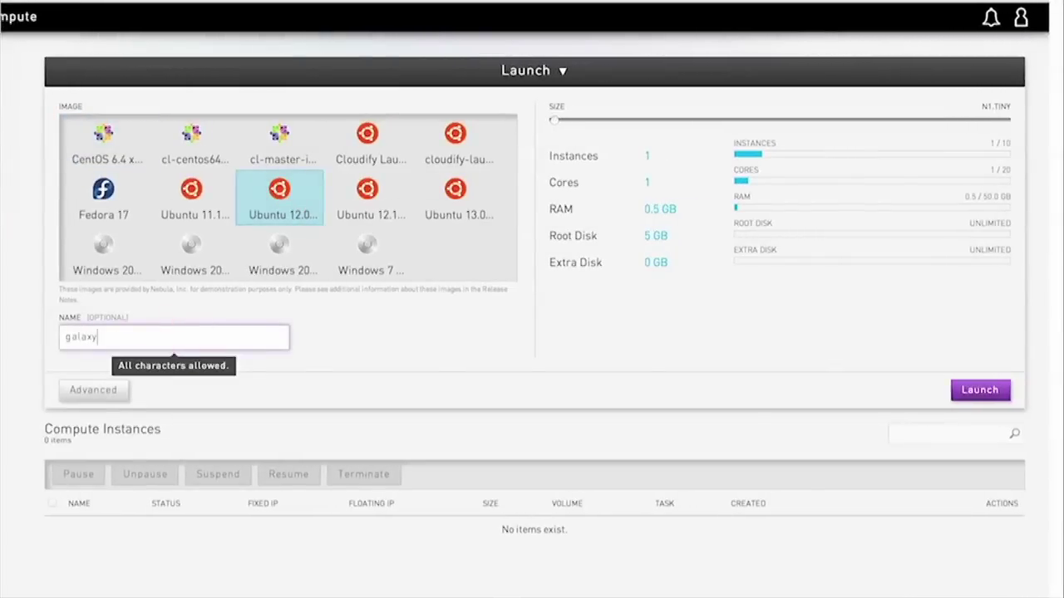
pyautogui.click(973, 390)
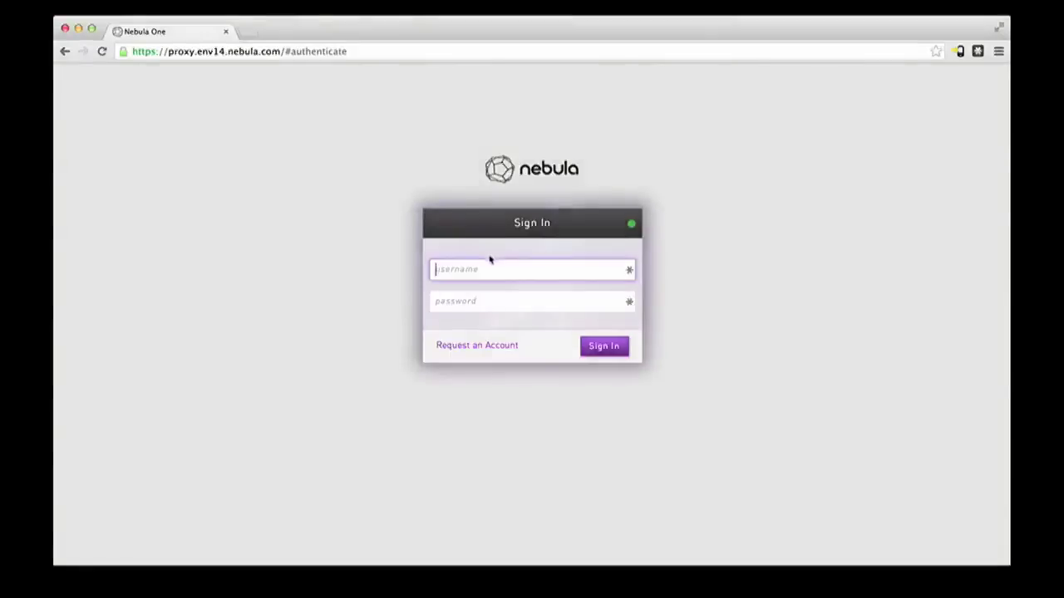
# Step: Sign back in as admin and go to the Settings page
pyautogui.click(490, 264)
pyautogui.write('admin')
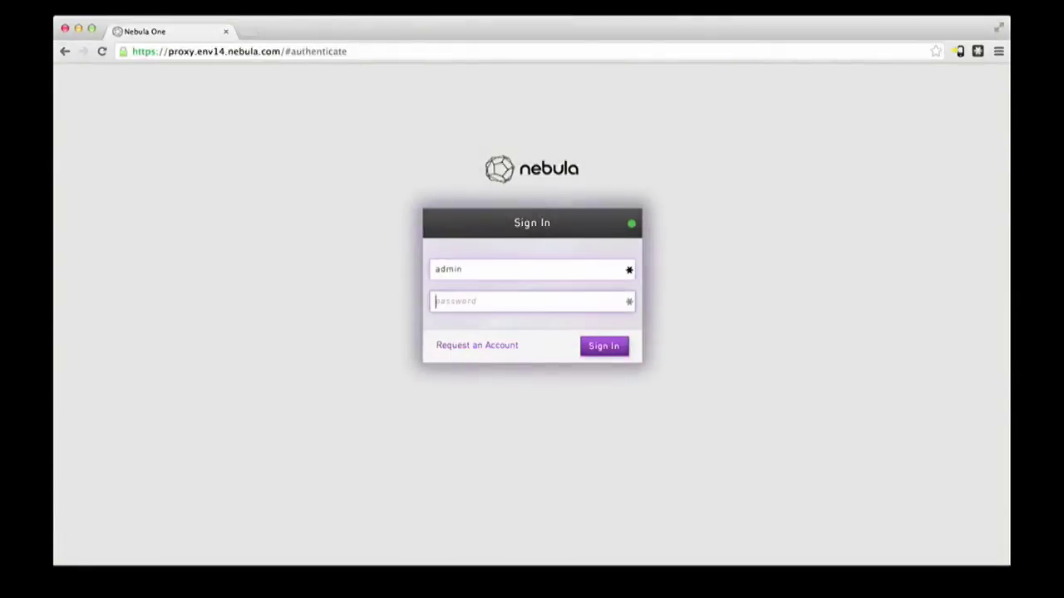
pyautogui.write('•••••••')
pyautogui.press('Return')
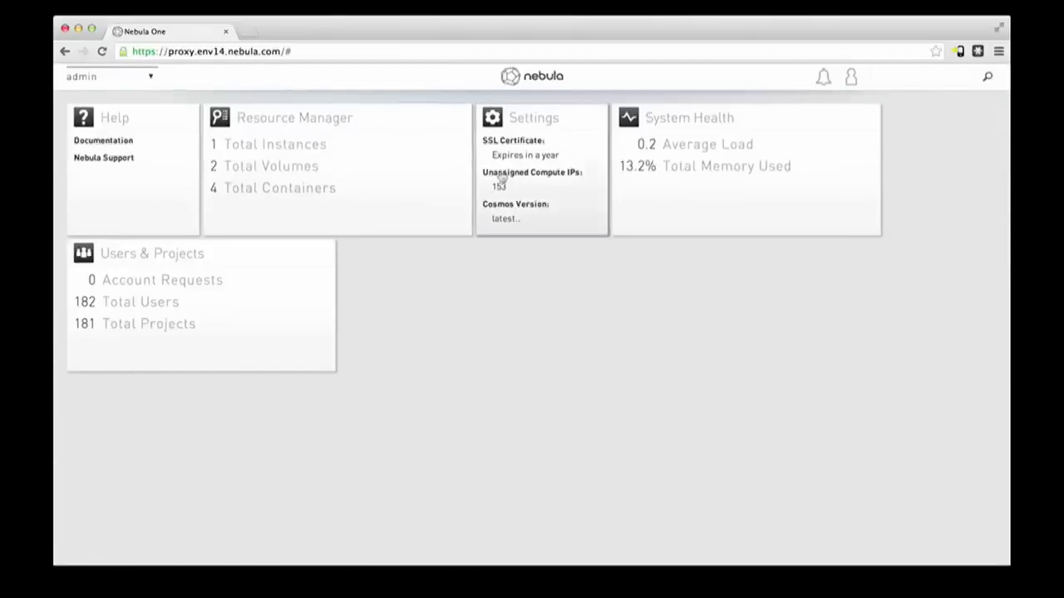
pyautogui.click(563, 147)
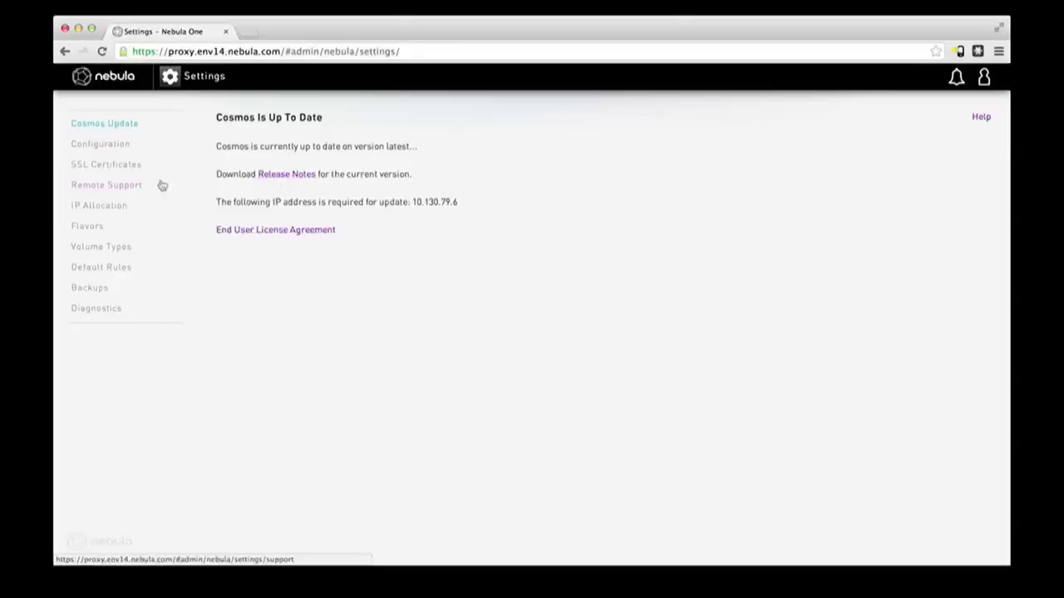
# Step: Scroll through the Configuration settings, then switch to the SSL Certificates page
pyautogui.click(110, 148)
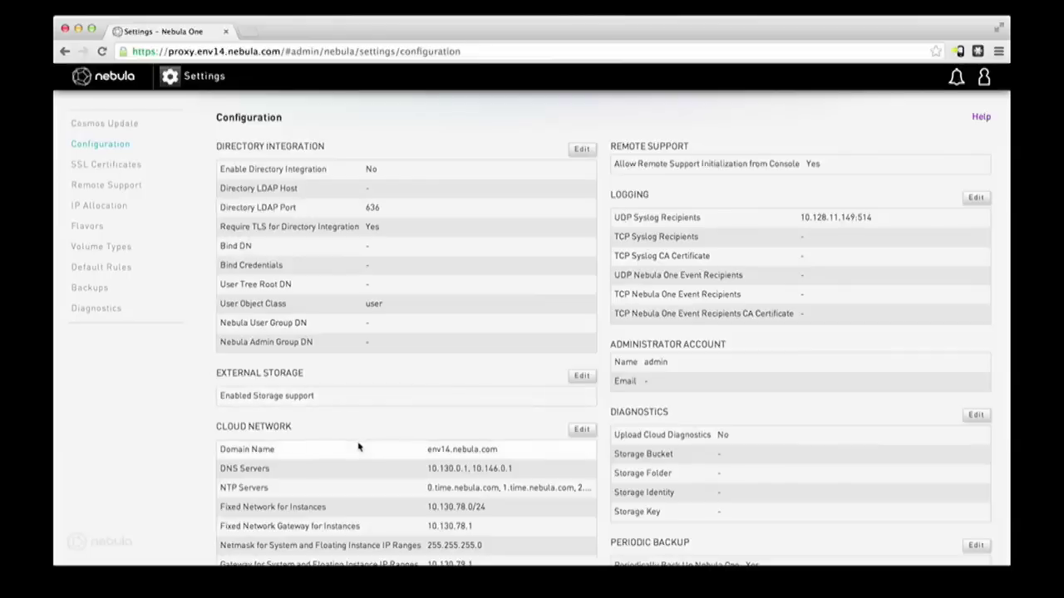
pyautogui.scroll(-3, 360, 440)
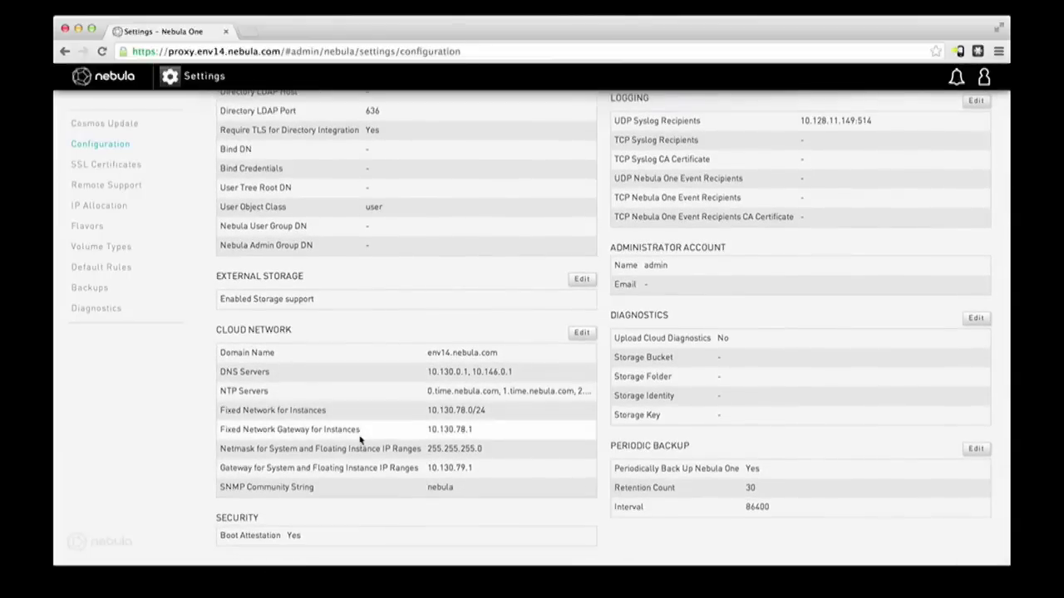
pyautogui.scroll(3, 360, 439)
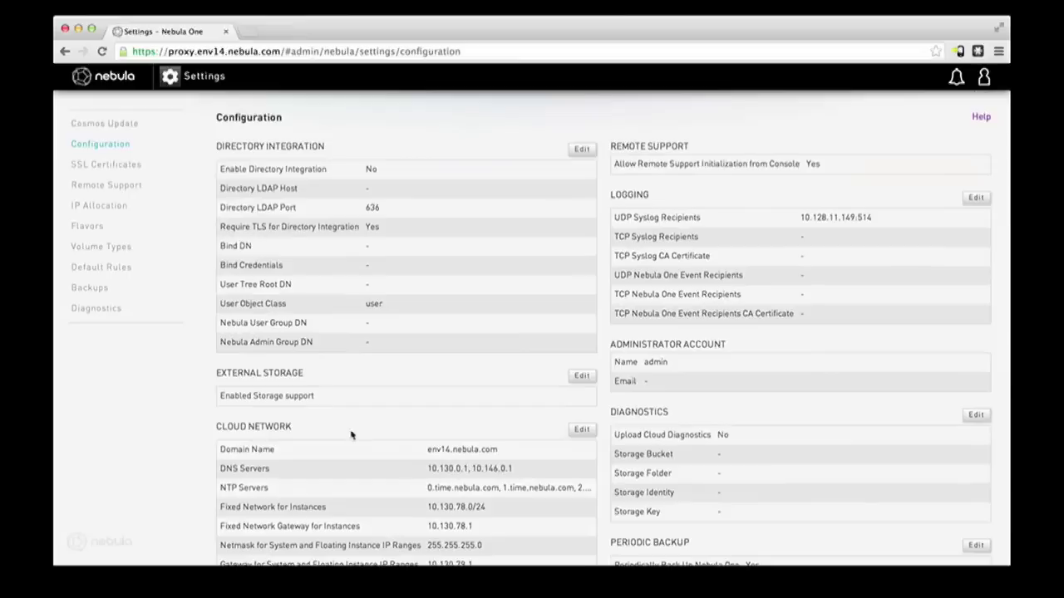
pyautogui.click(123, 169)
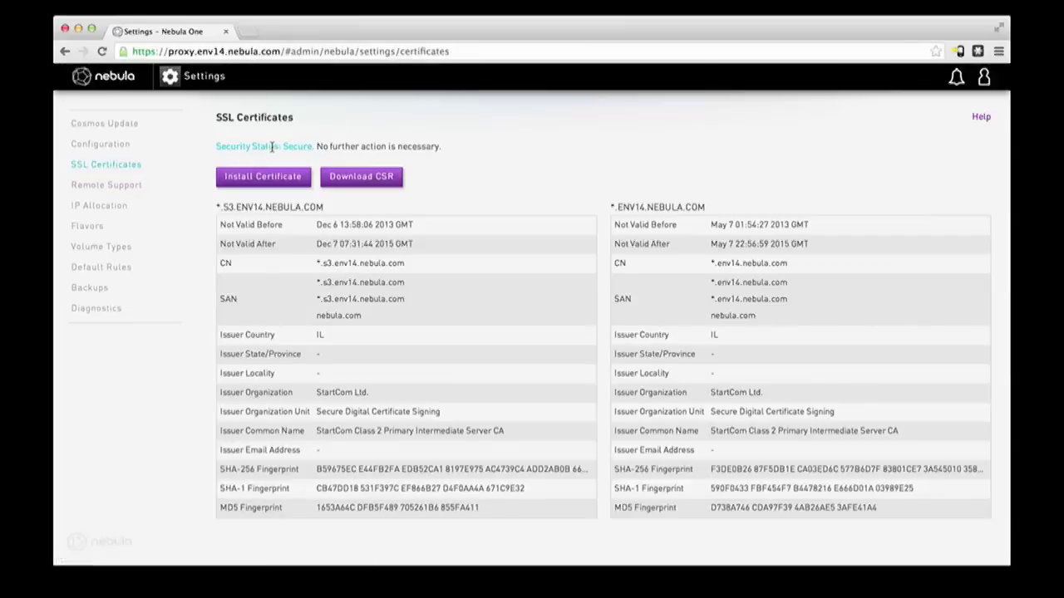
# Step: View the Remote Support page to confirm remote support is disabled
pyautogui.click(119, 186)
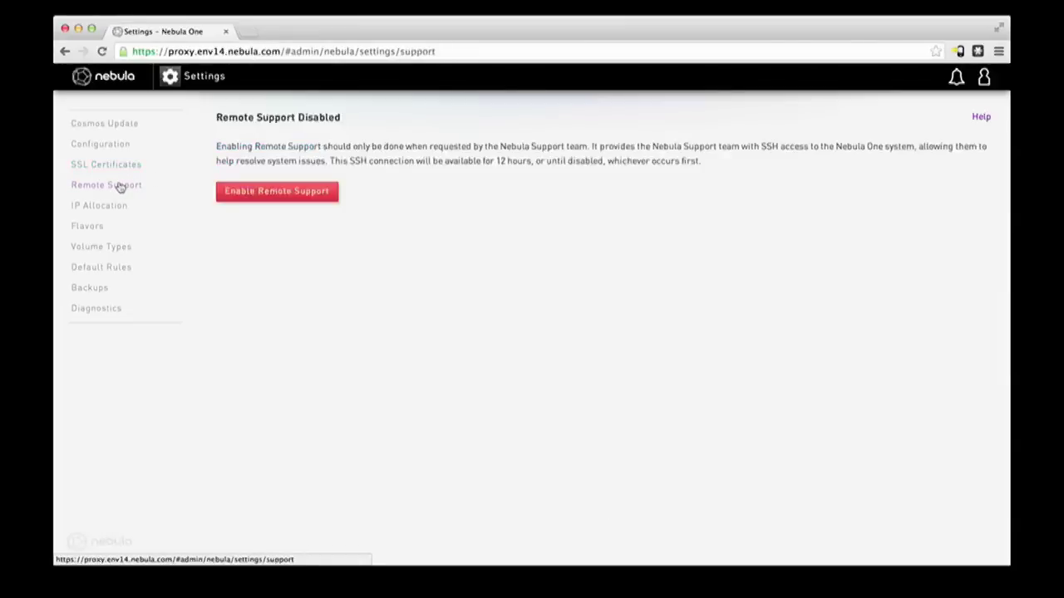
pyautogui.click(121, 83)
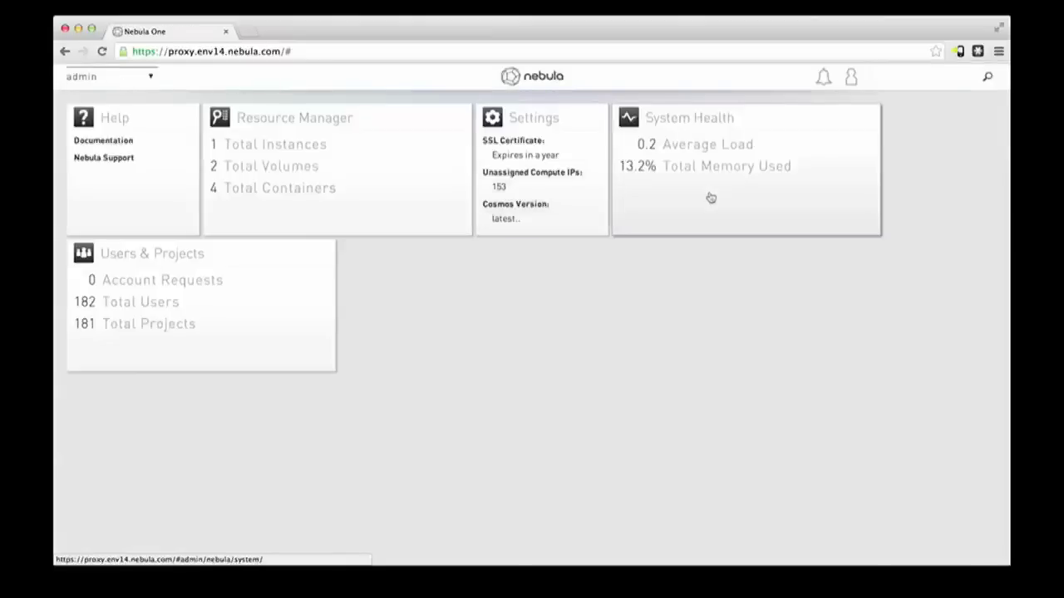
pyautogui.click(787, 176)
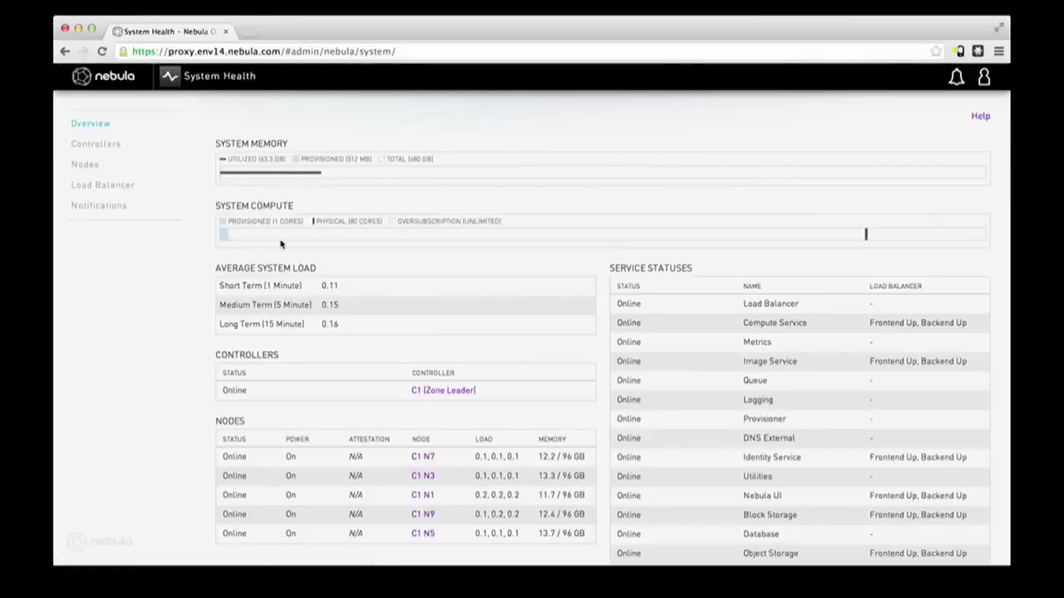
pyautogui.scroll(-2, 187, 347)
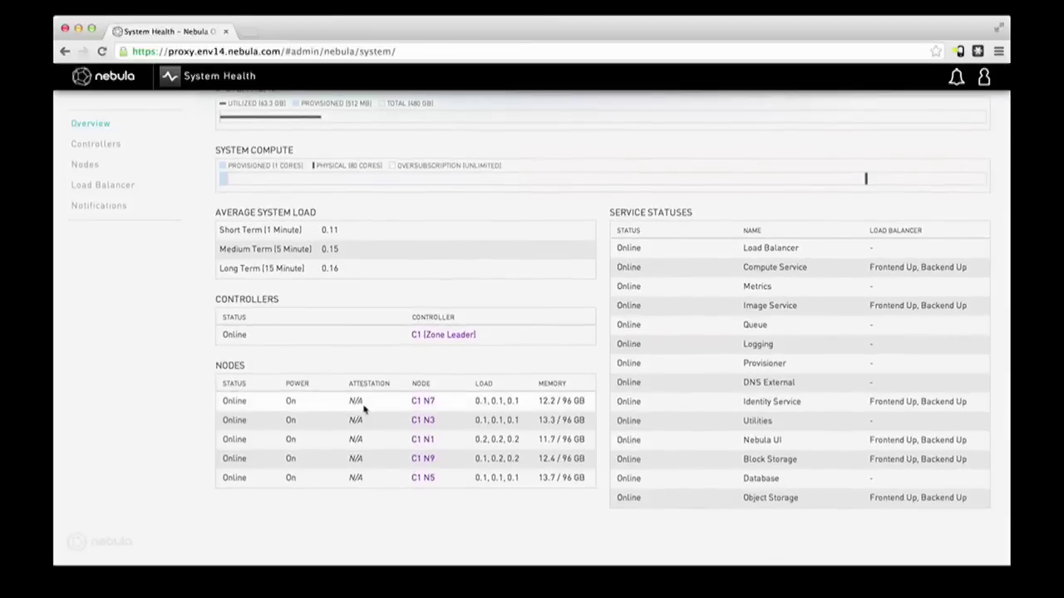
pyautogui.click(423, 402)
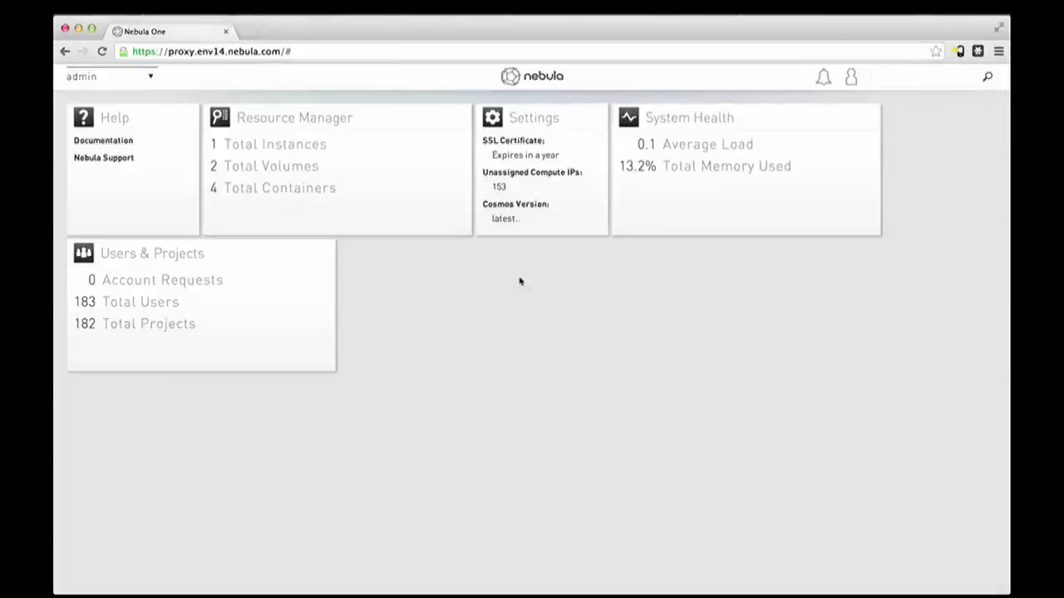
# Step: Enable directory integration with LDAP host 69.36.245.48 on port 389
pyautogui.click(541, 206)
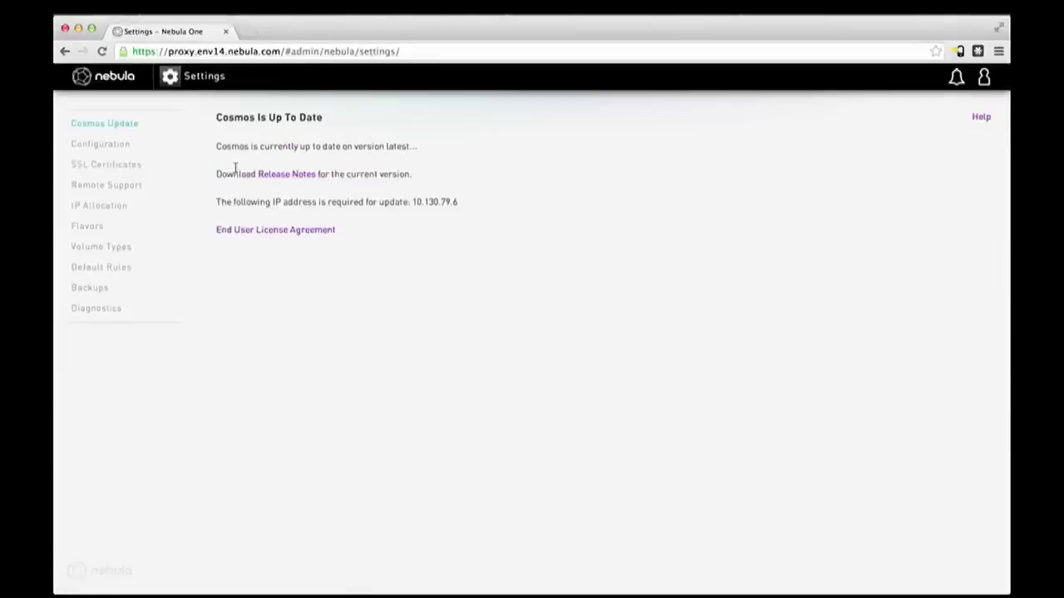
pyautogui.click(98, 150)
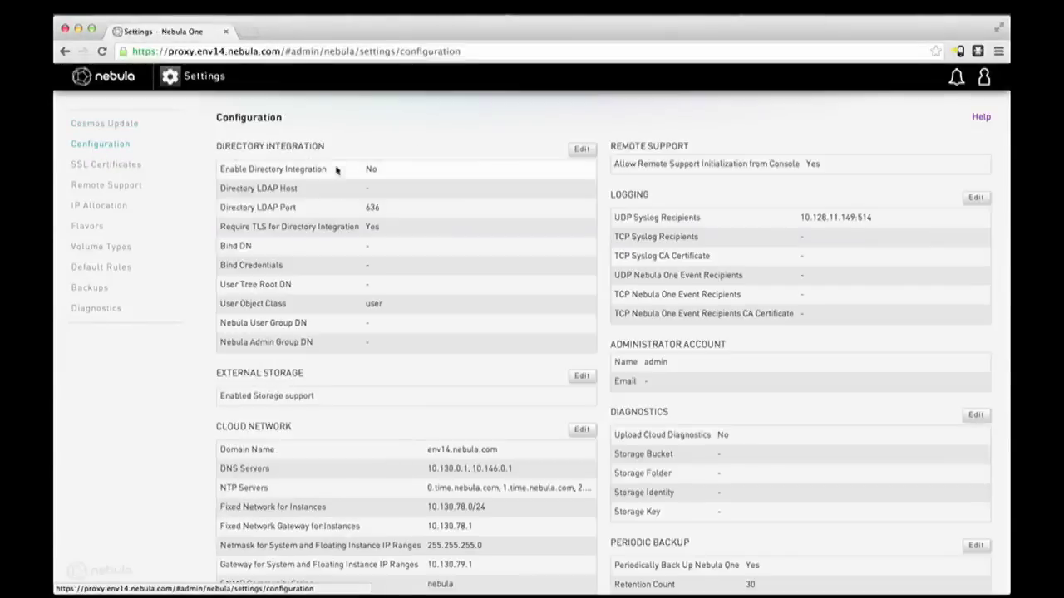
pyautogui.click(582, 149)
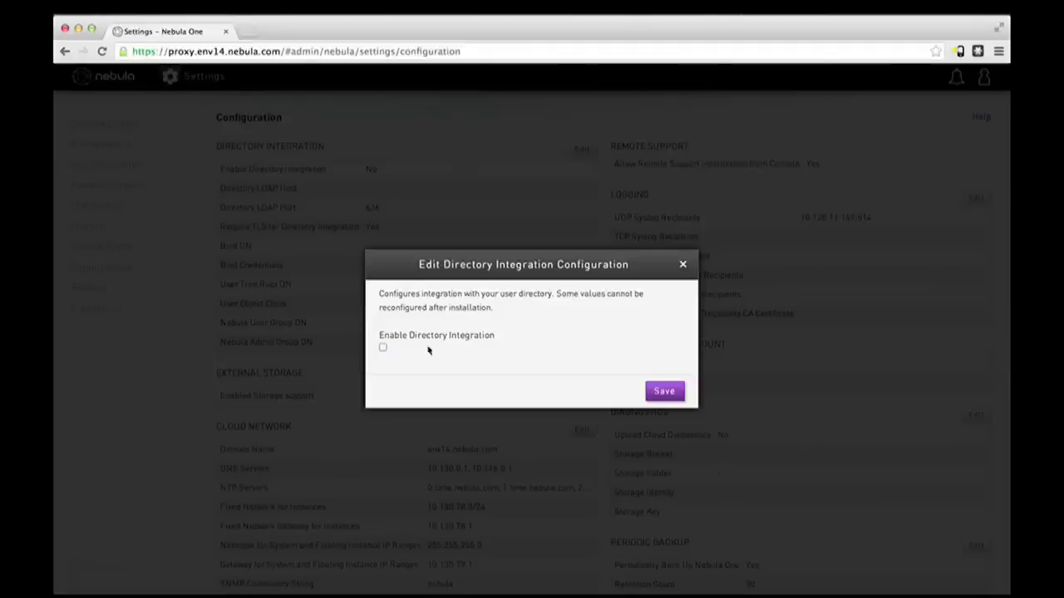
pyautogui.click(383, 347)
pyautogui.press('Tab')
pyautogui.write('69.36.245.48')
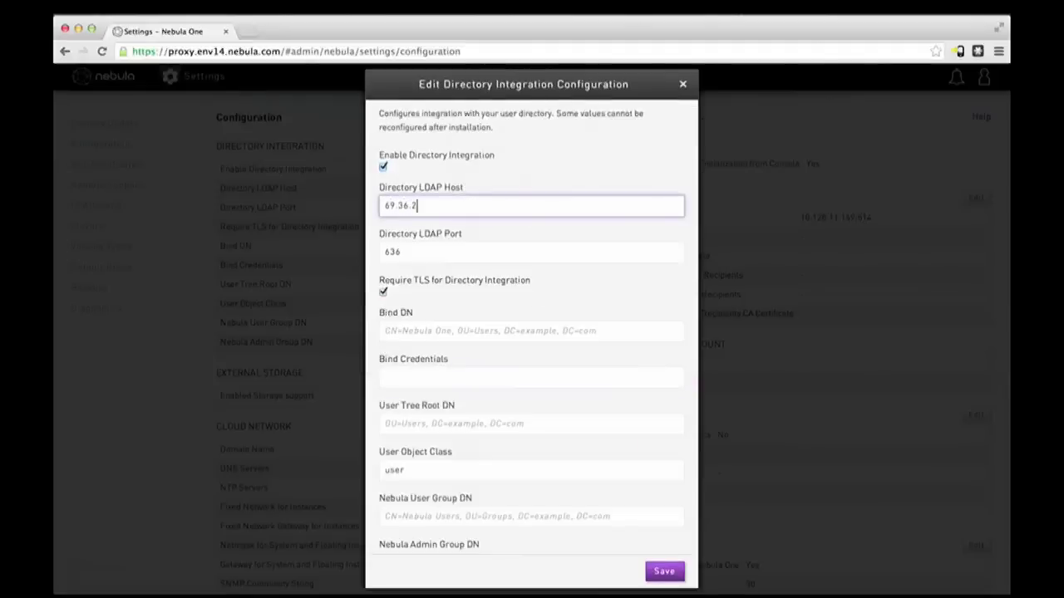
pyautogui.press('Tab')
pyautogui.write('389')
# Step: Turn off TLS and enter the bind DN and bind credentials
pyautogui.click(383, 292)
pyautogui.press('Tab')
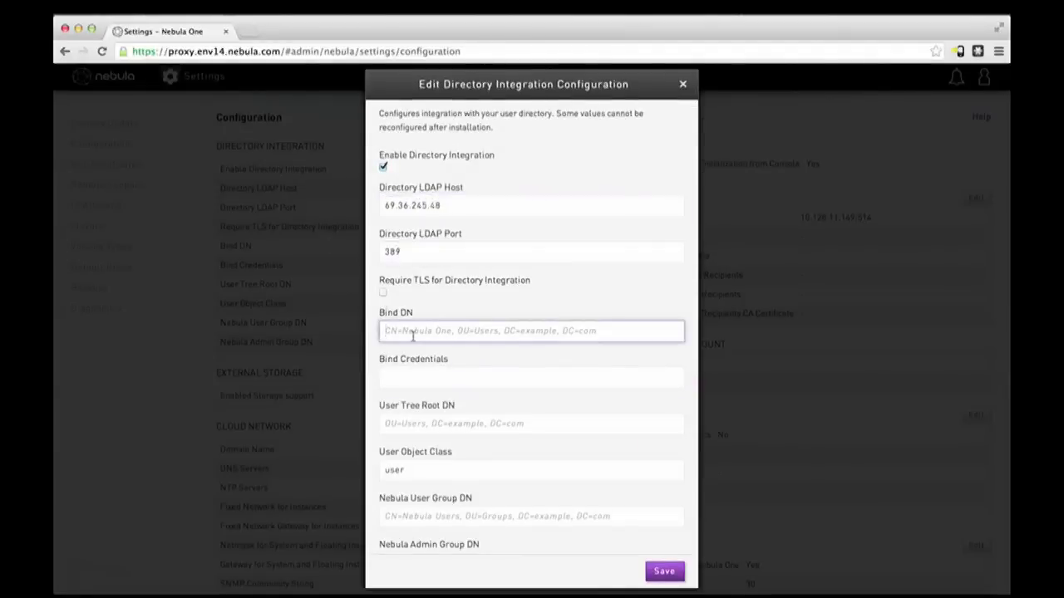
pyautogui.write('CN=vish,CN=users')
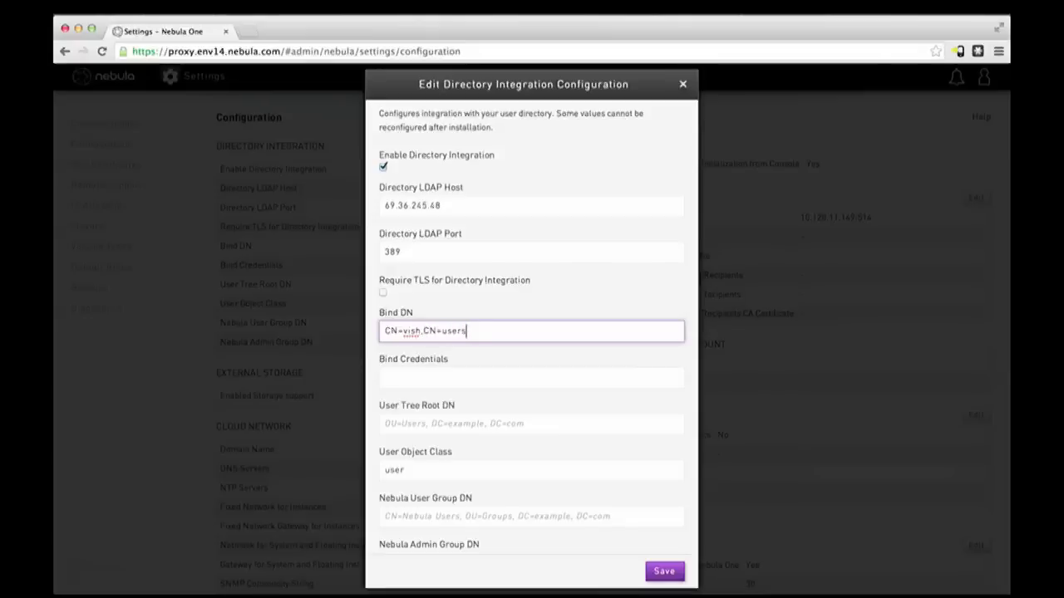
pyautogui.write(',DC=eagle,DC=nebula,DC=com')
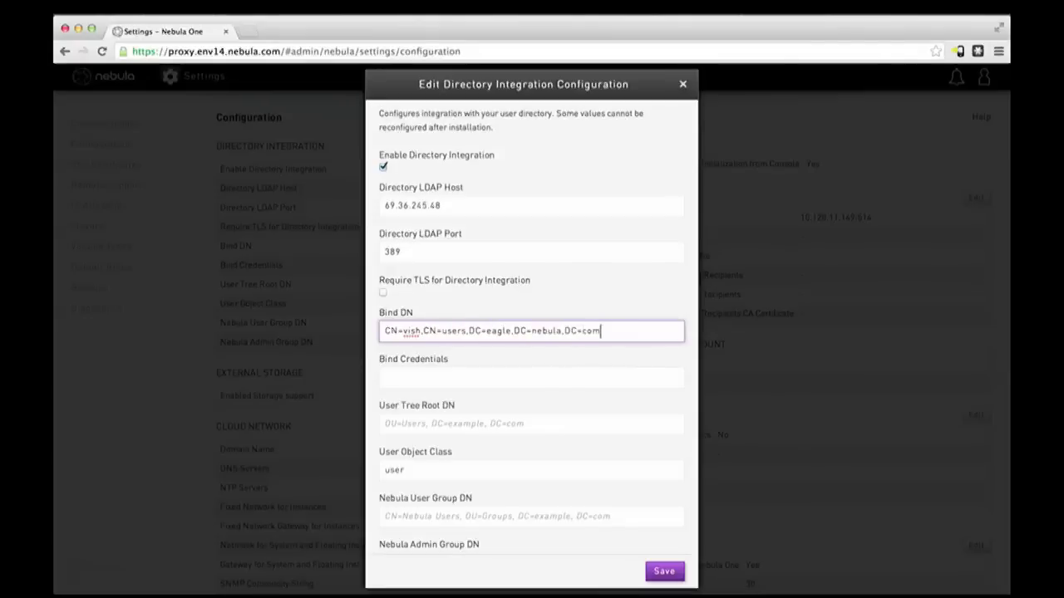
pyautogui.press('Tab')
pyautogui.write('********')
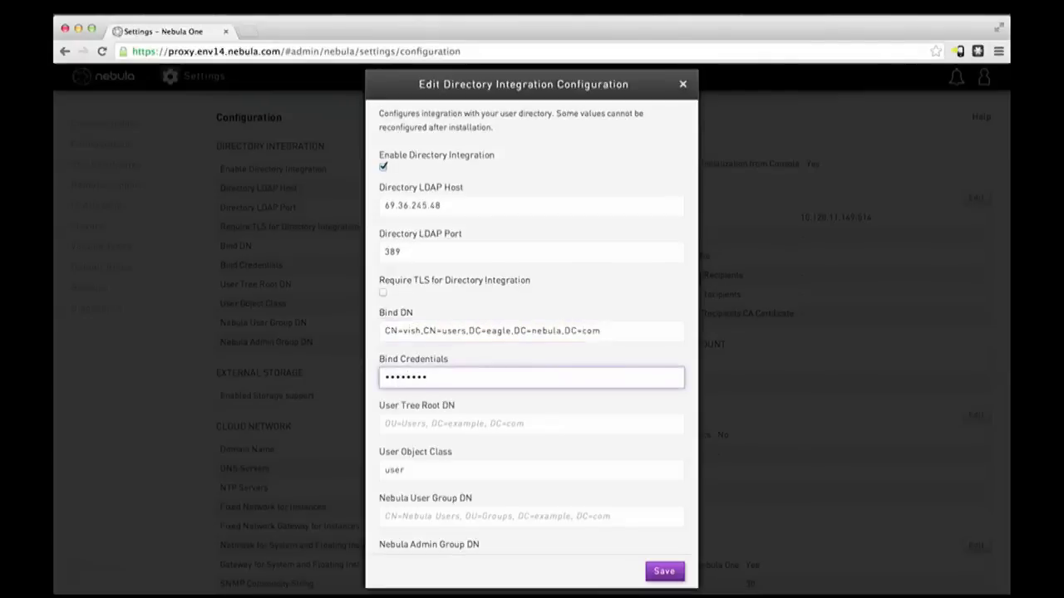
# Step: Set the User Tree Root DN to CN=Users,DC=eagle,DC=nebula,DC=com
pyautogui.click(418, 426)
pyautogui.write('CN=Users,')
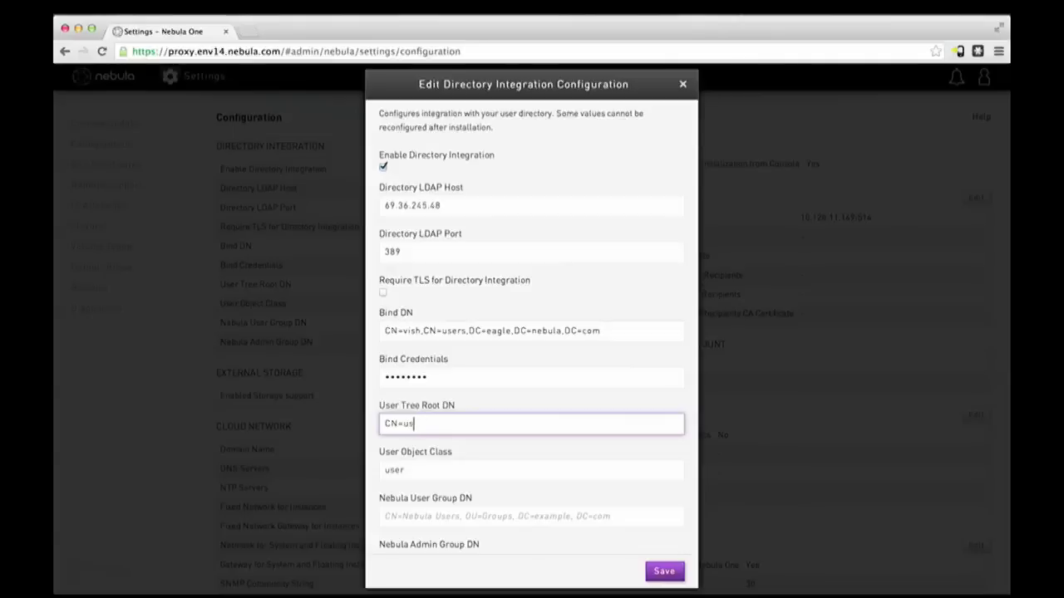
pyautogui.click(604, 331)
pyautogui.moveTo(604, 331); pyautogui.dragTo(468, 331)
pyautogui.press('super+c')
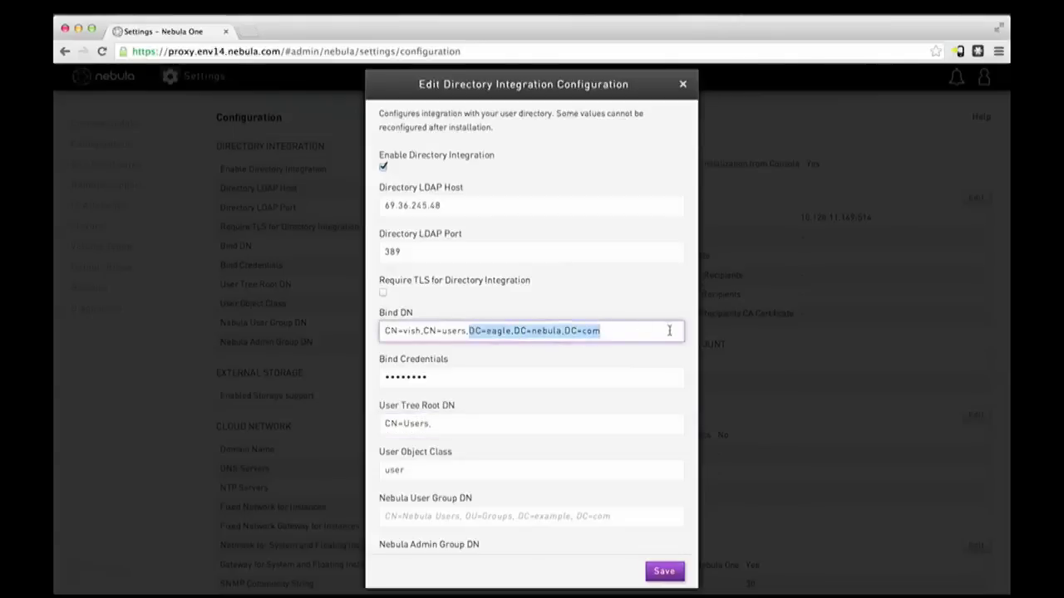
pyautogui.click(457, 425)
pyautogui.press('super+v')
pyautogui.scroll(-1, 499, 457)
pyautogui.moveTo(565, 380); pyautogui.dragTo(368, 382)
pyautogui.press('super+c')
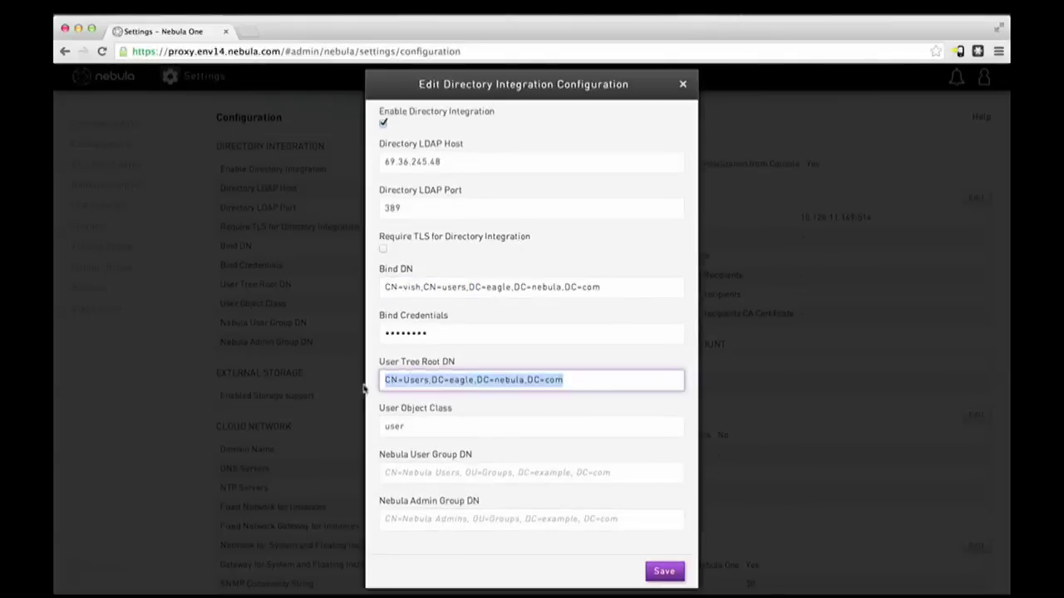
# Step: Fill User Group DN with CN=NebulaCloudUsers and Admin Group DN with CN=NebulaAdmin, then save
pyautogui.click(399, 474)
pyautogui.press('super+v')
pyautogui.doubleClick(413, 472)
pyautogui.click(384, 472)
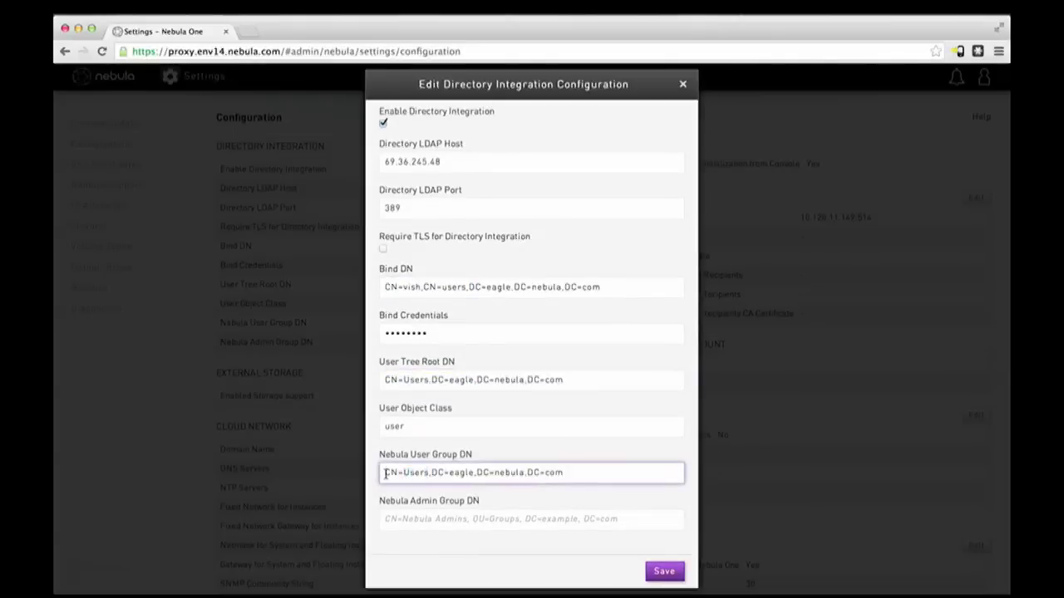
pyautogui.write('CN=NebulaCloud')
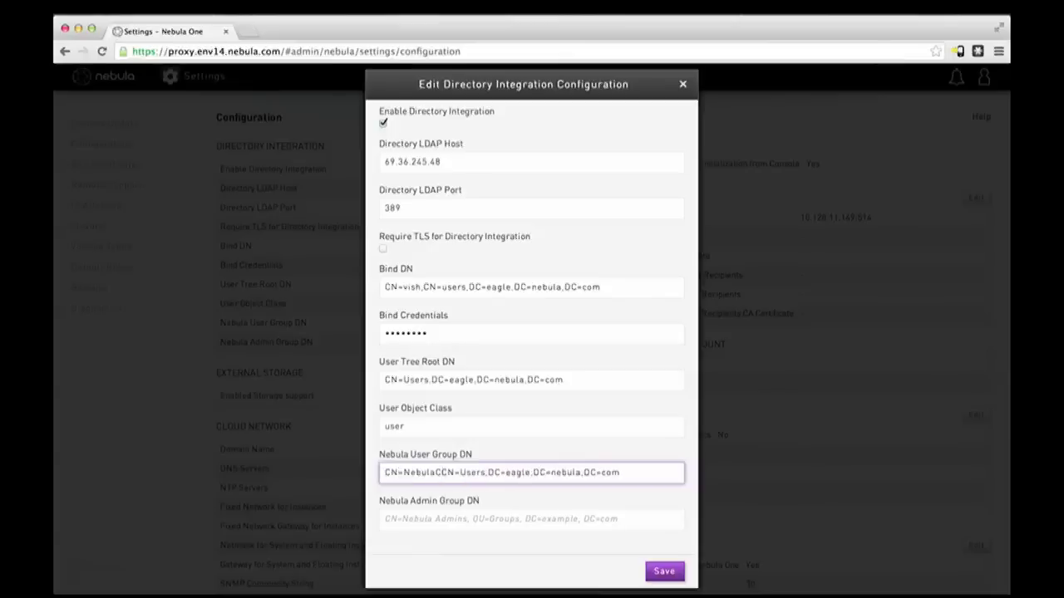
pyautogui.write('Users,')
pyautogui.moveTo(697, 481); pyautogui.dragTo(375, 474)
pyautogui.press('super+c')
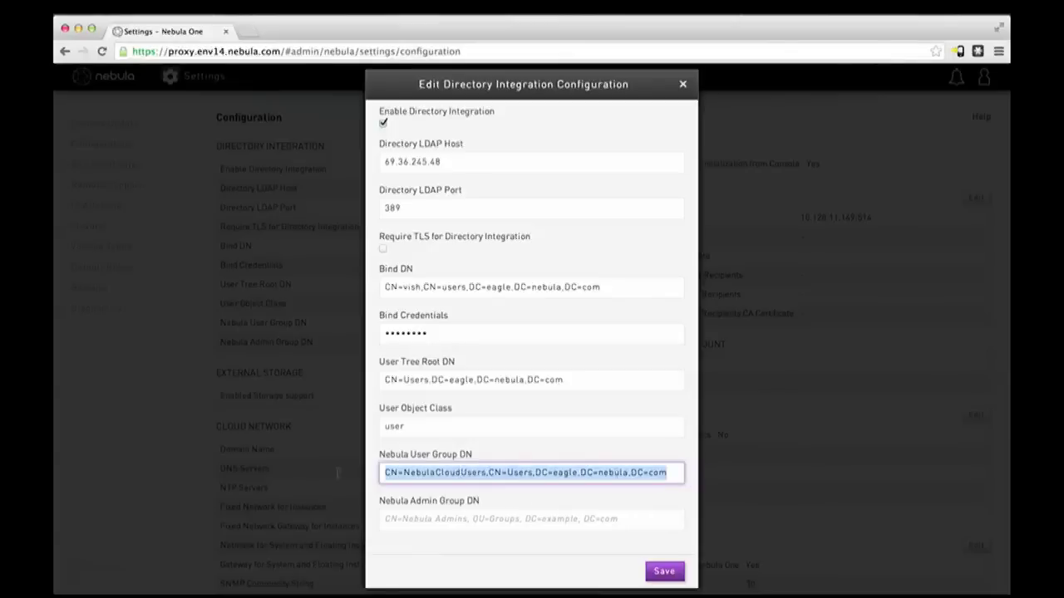
pyautogui.click(436, 524)
pyautogui.press('super+v')
pyautogui.moveTo(489, 519); pyautogui.dragTo(433, 518)
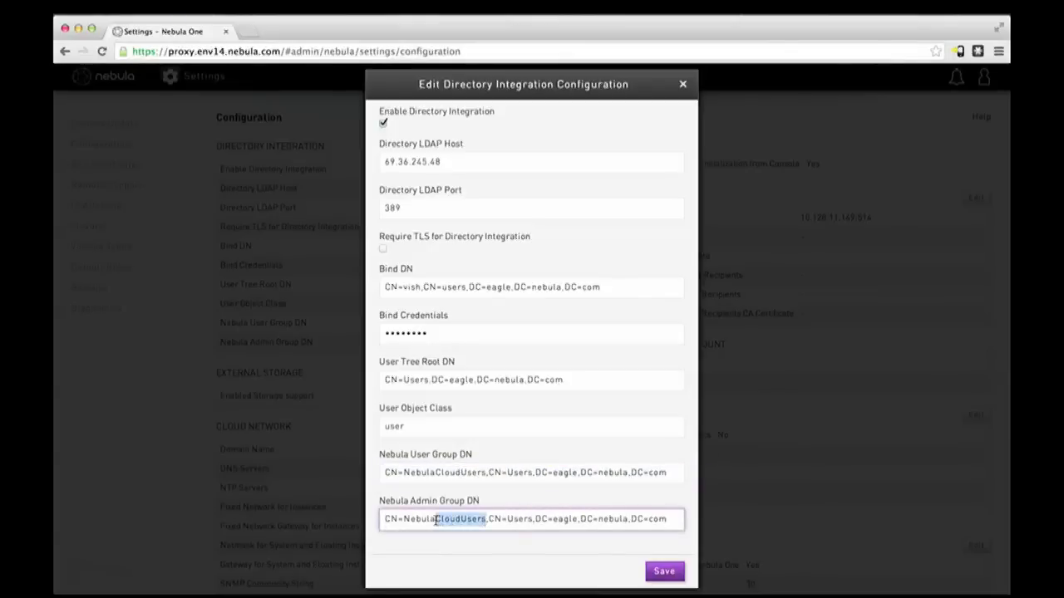
pyautogui.write('Admin')
pyautogui.press('Return')
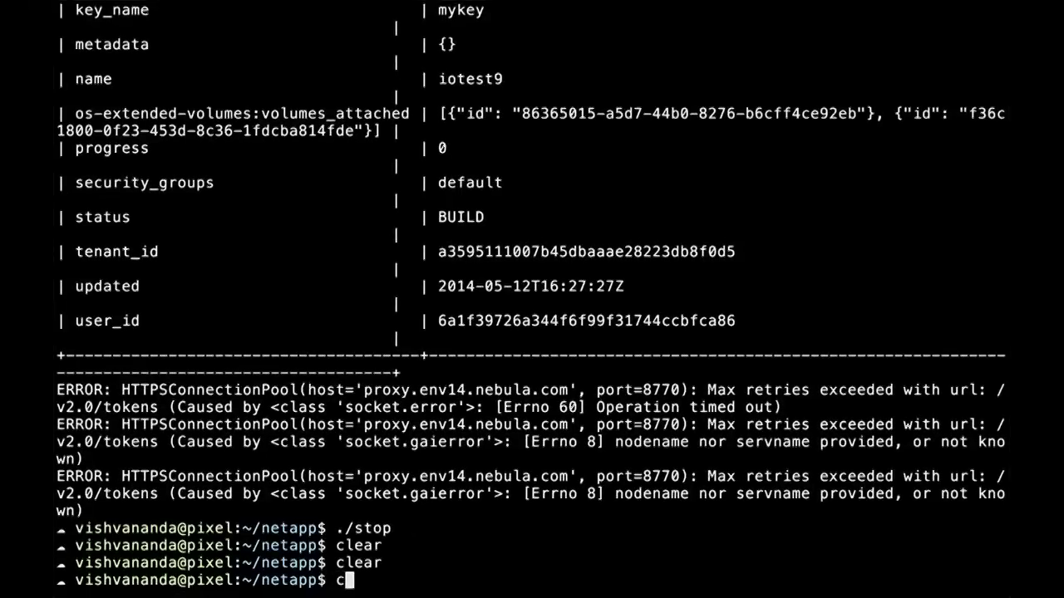
# Step: Clear the terminal and open the go script in vi
pyautogui.press('Return')
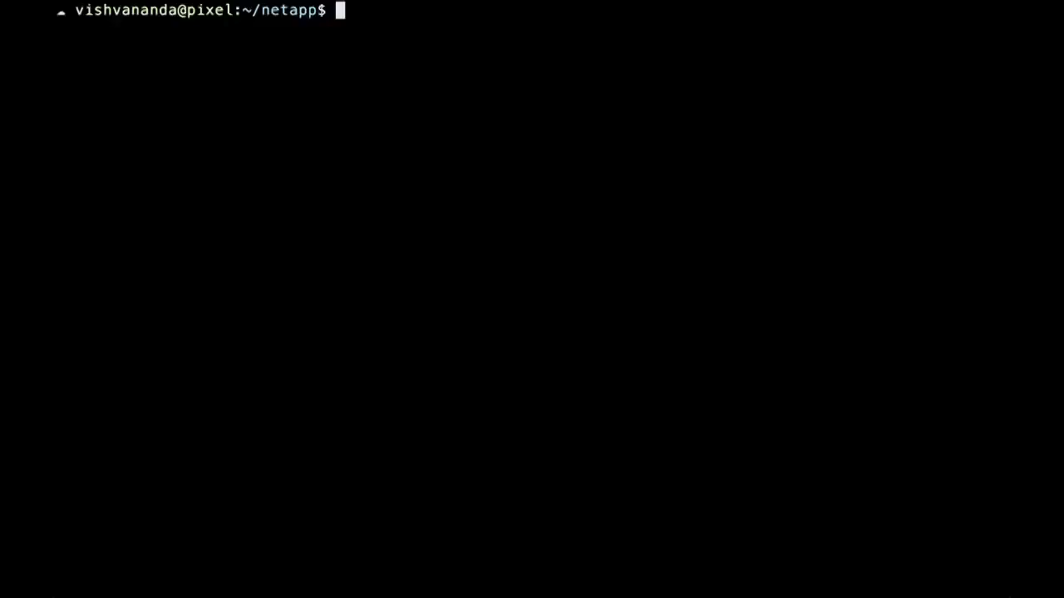
pyautogui.write('vi')
pyautogui.press('BackSpace')
pyautogui.press('BackSpace')
pyautogui.press('BackSpace')
pyautogui.write('vi go')
pyautogui.press('Return')
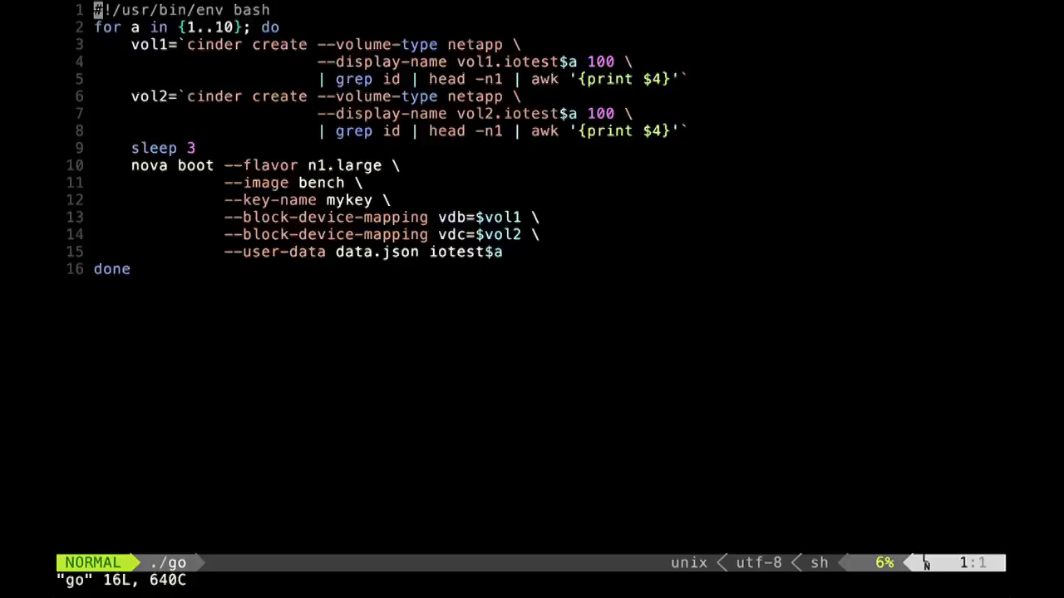
# Step: Quit vim with :q and run ./go to launch the test volumes and instances
pyautogui.write(':q')
pyautogui.press('Return')
pyautogui.write('./go')
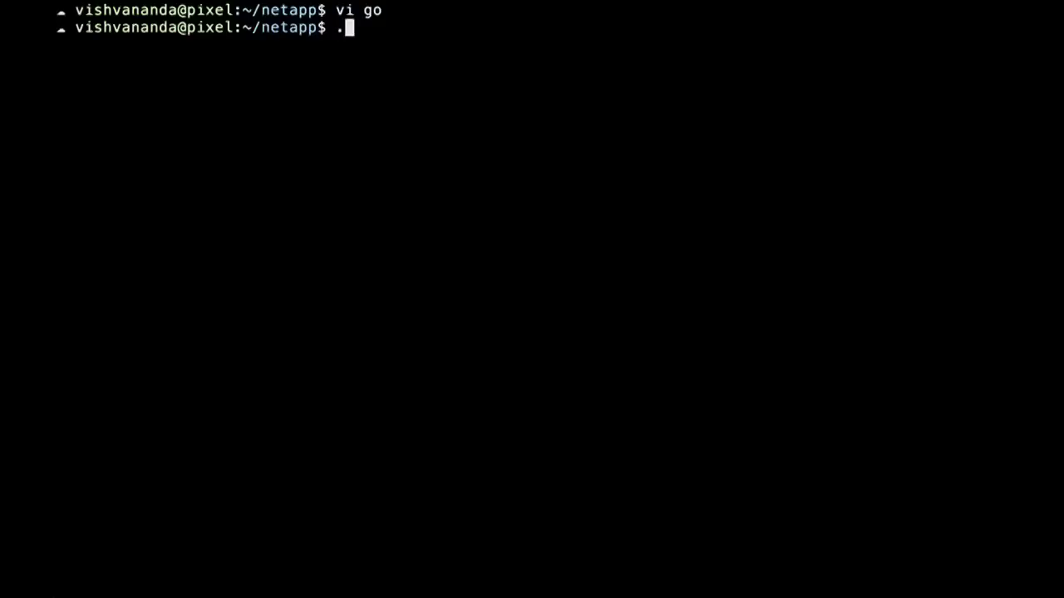
pyautogui.press('Return')
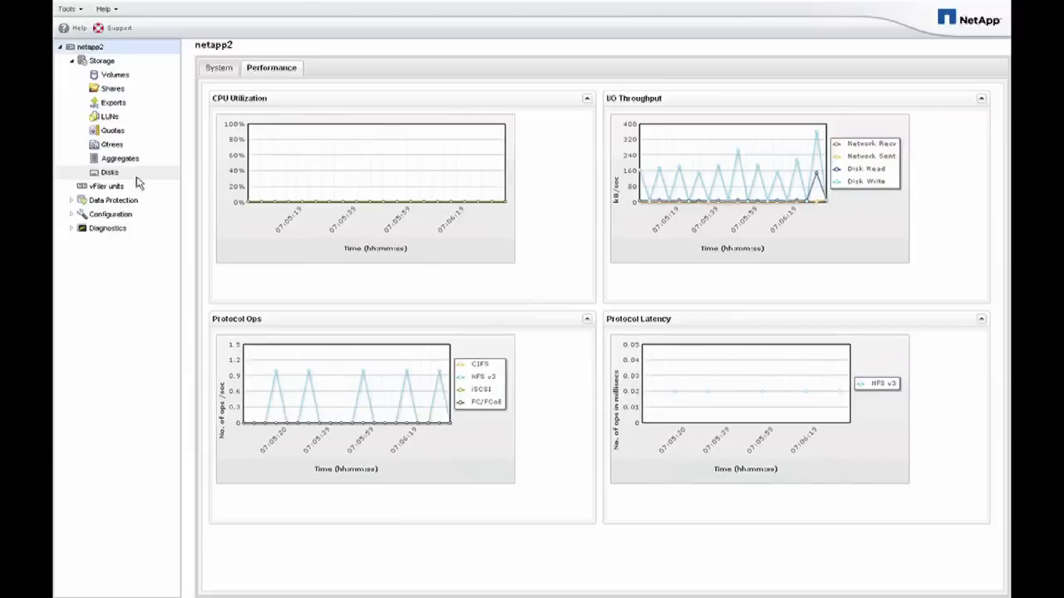
# Step: Leave the netapp2 performance charts and switch to the browser's Nebula One sign-in page
pyautogui.press('super+Tab')
pyautogui.press('super+Tab')
pyautogui.press('super+Tab')
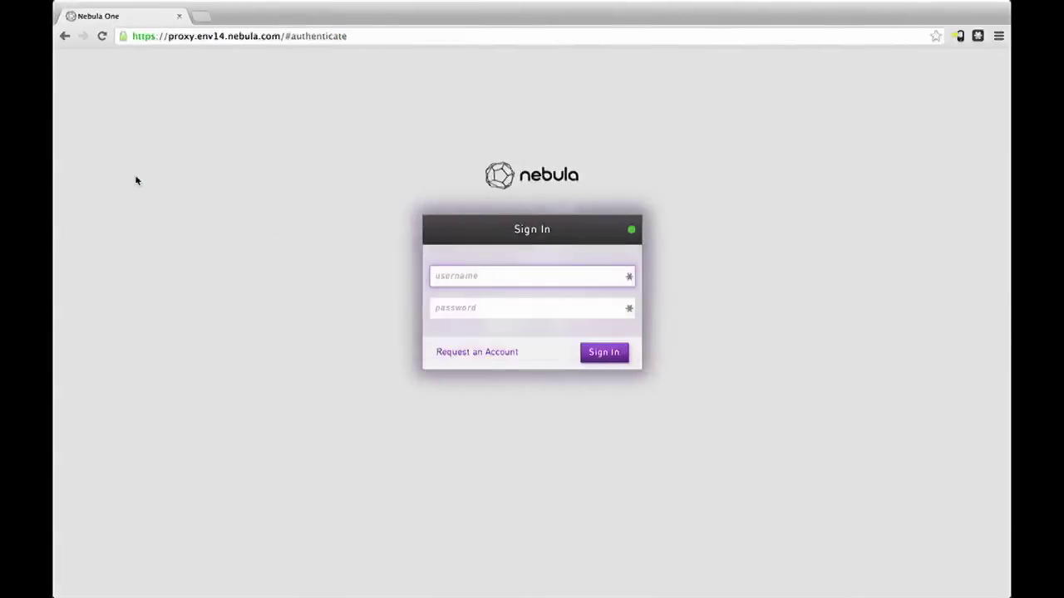
# Step: Sign in with the account username and password, then open the Compute page
pyautogui.write('v')
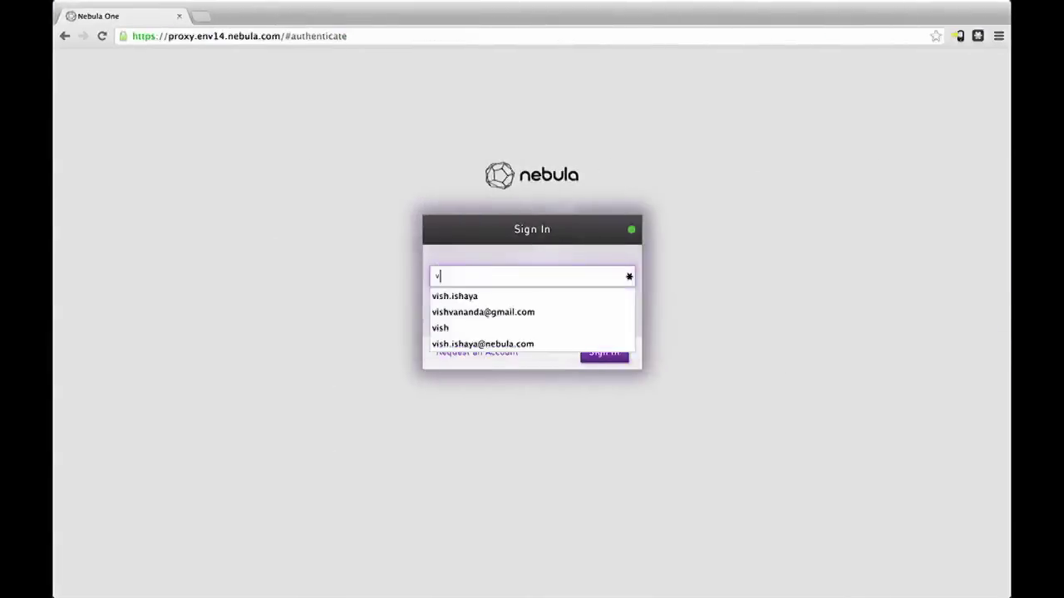
pyautogui.write('ish')
pyautogui.press('Tab')
pyautogui.write('••••••')
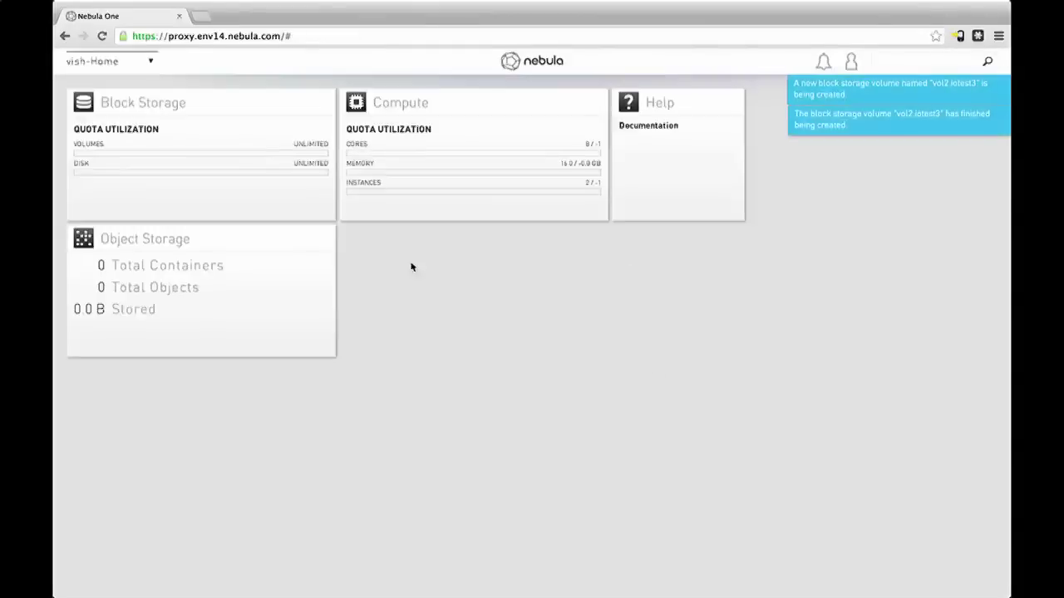
pyautogui.click(406, 175)
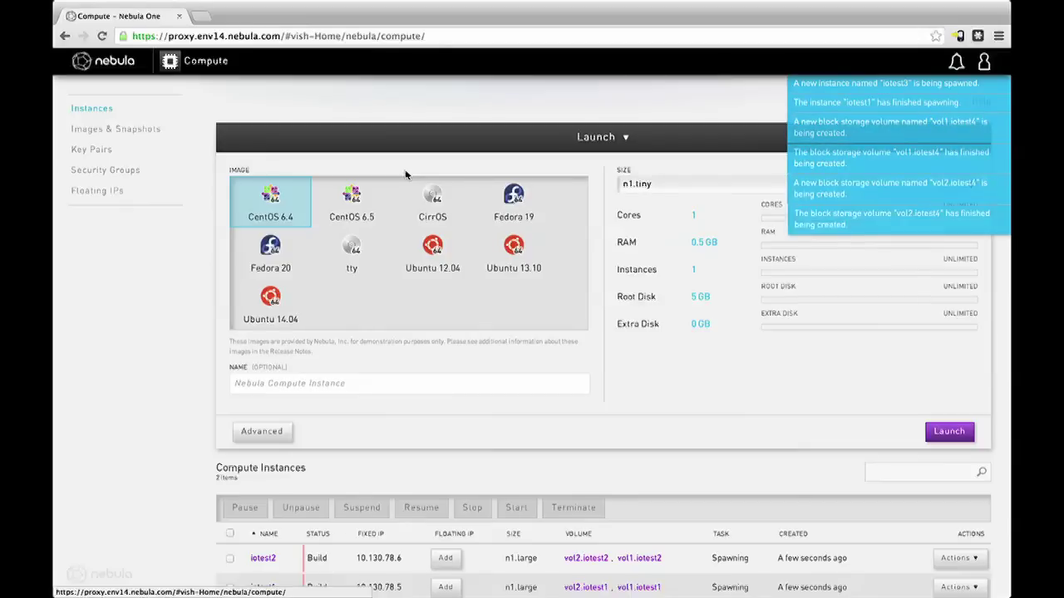
# Step: Scroll the instance table to watch iotest1–iotest3 appear, then switch to CoRD
pyautogui.scroll(-1, 465, 501)
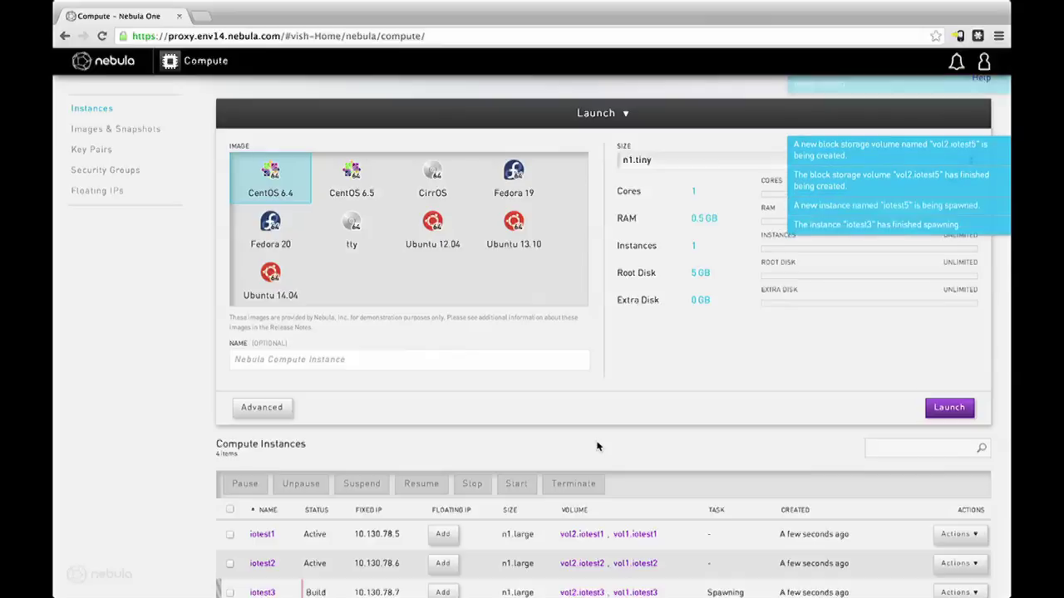
pyautogui.press('super+Tab')
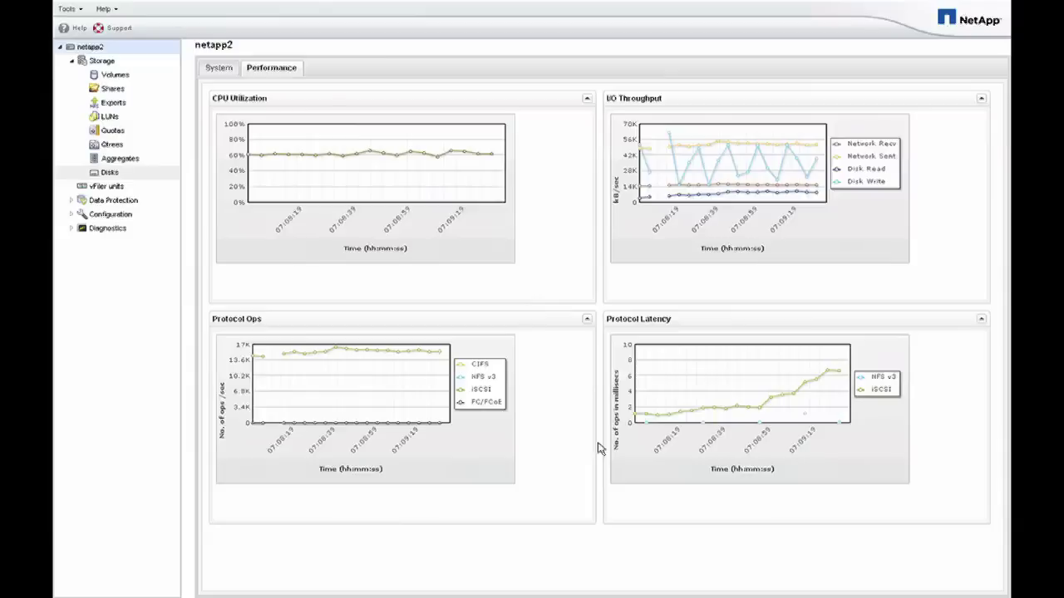
# Step: Bring Chrome forward and sign out of the Nebula console via the account menu
pyautogui.moveTo(489, 586)
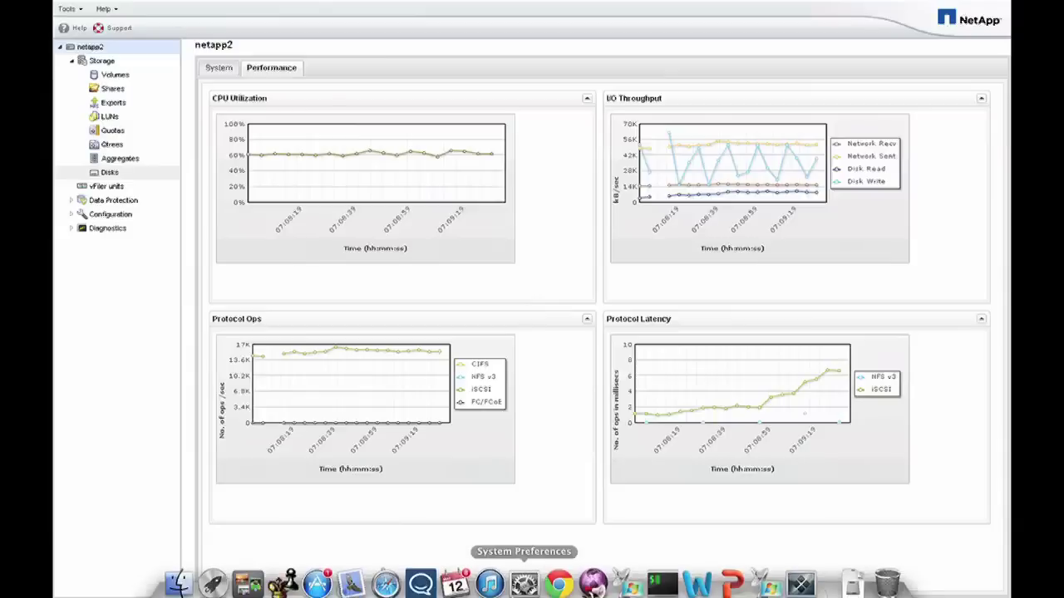
pyautogui.click(554, 583)
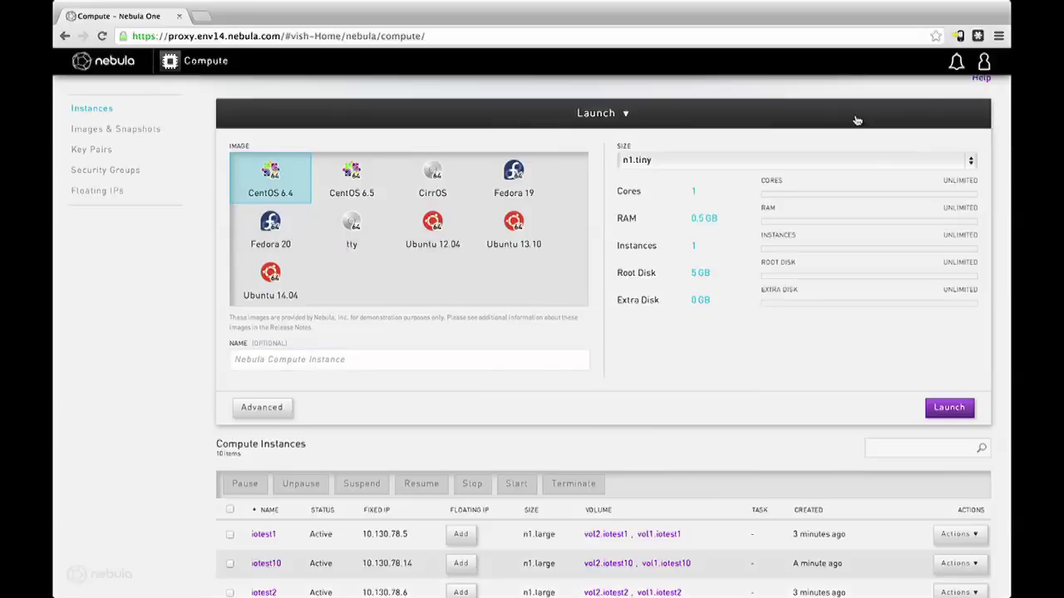
pyautogui.click(984, 65)
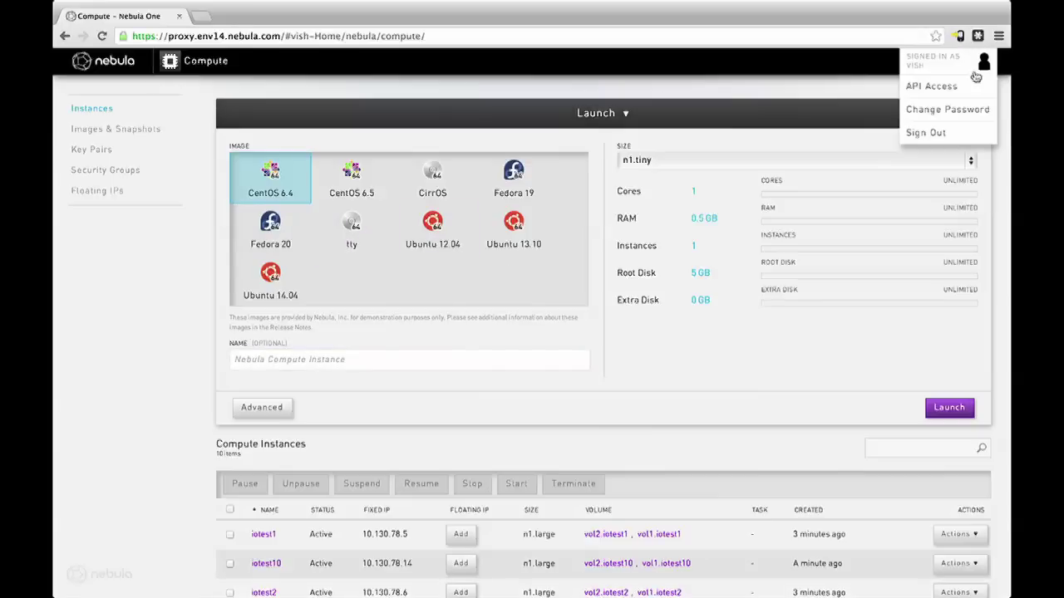
pyautogui.click(923, 133)
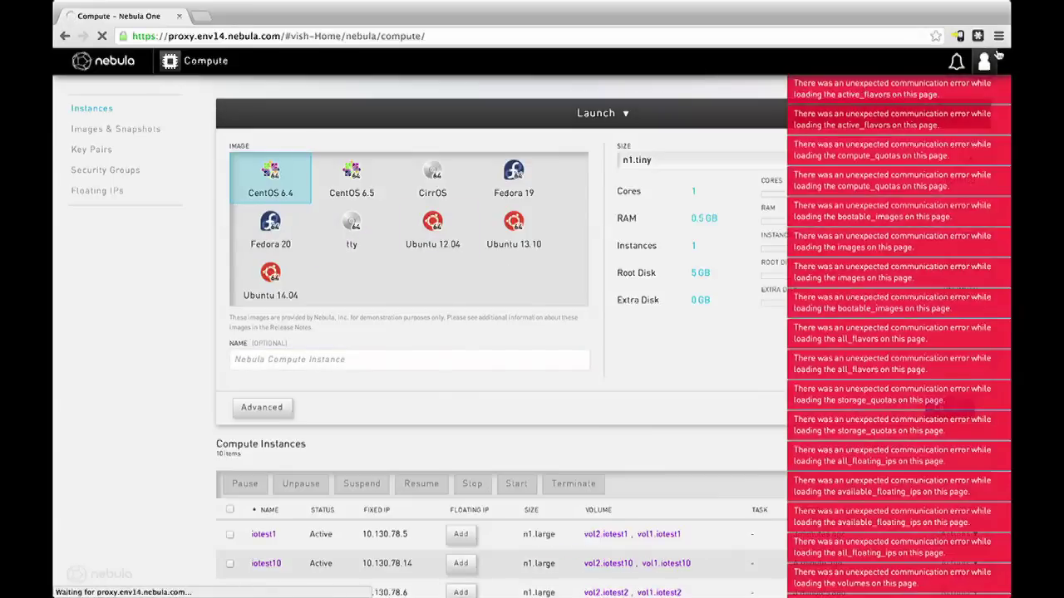
# Step: Reopen and dismiss the account menu, then return to the NetApp charts in CoRD
pyautogui.click(984, 65)
pyautogui.moveTo(851, 3)
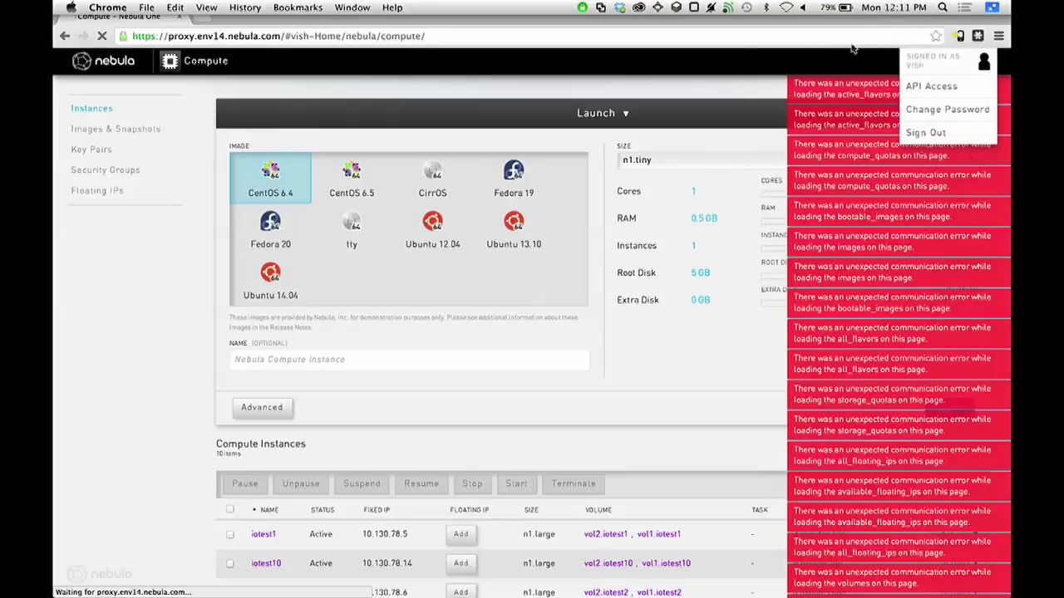
pyautogui.click(742, 69)
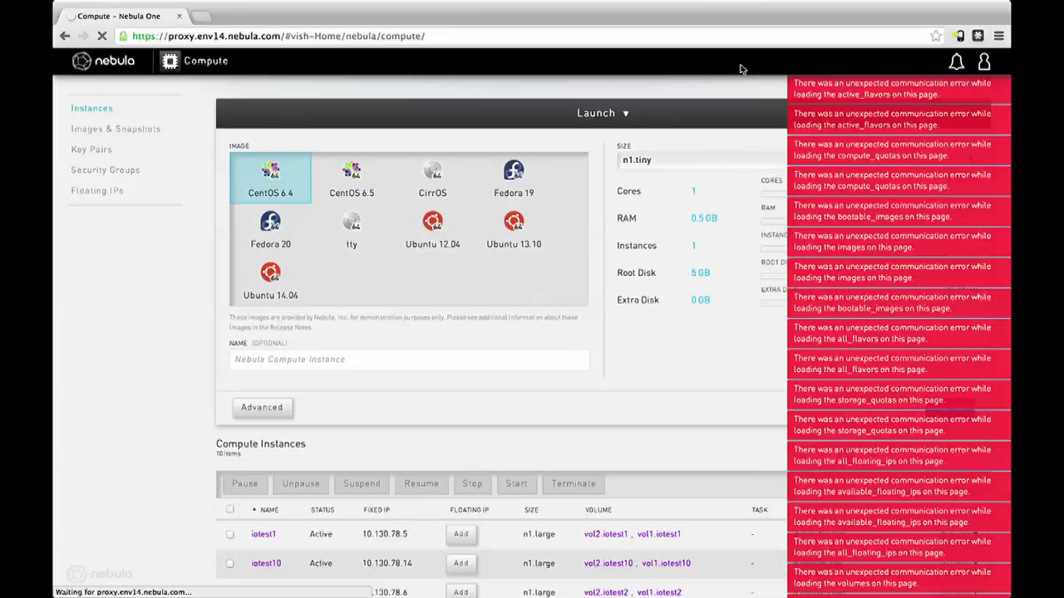
pyautogui.press('super+Tab')
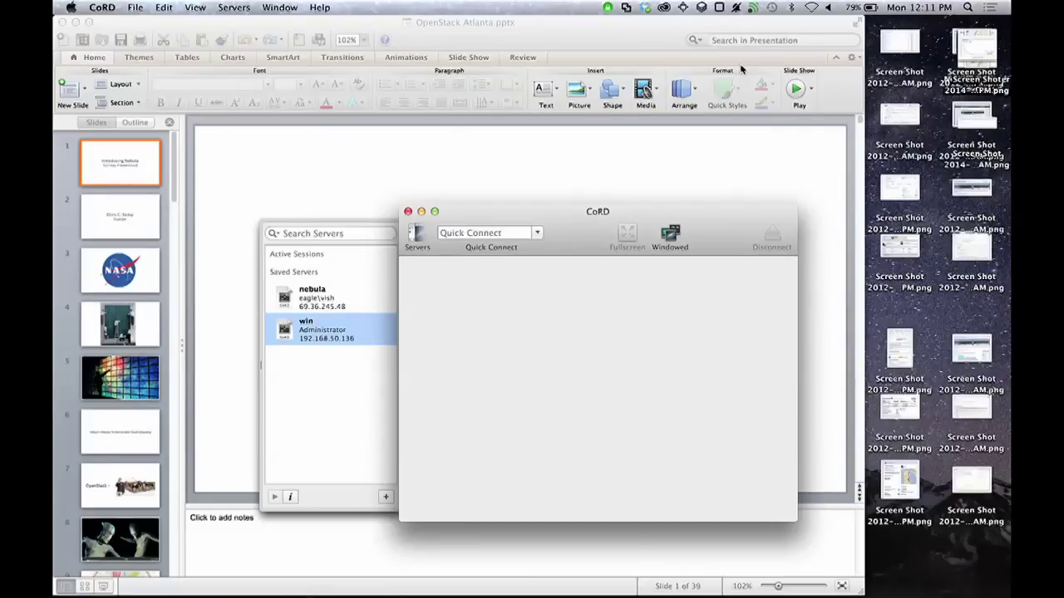
# Step: Bring the presentation up full screen in presenter view
pyautogui.click(292, 199)
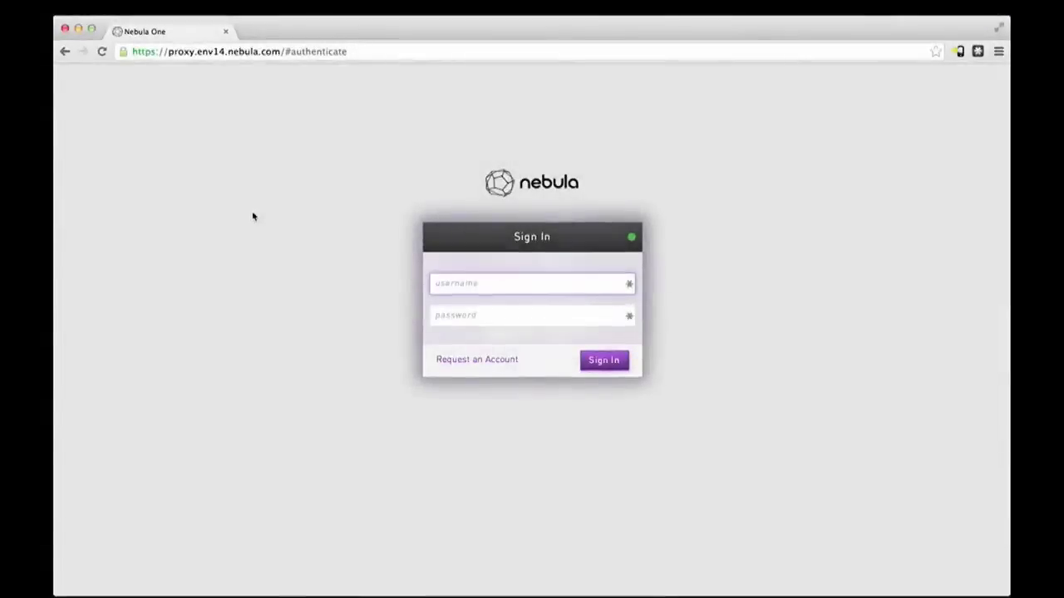
# Step: Enter the account username on the sign-in form and move to the password field
pyautogui.write('vish')
pyautogui.press('Tab')
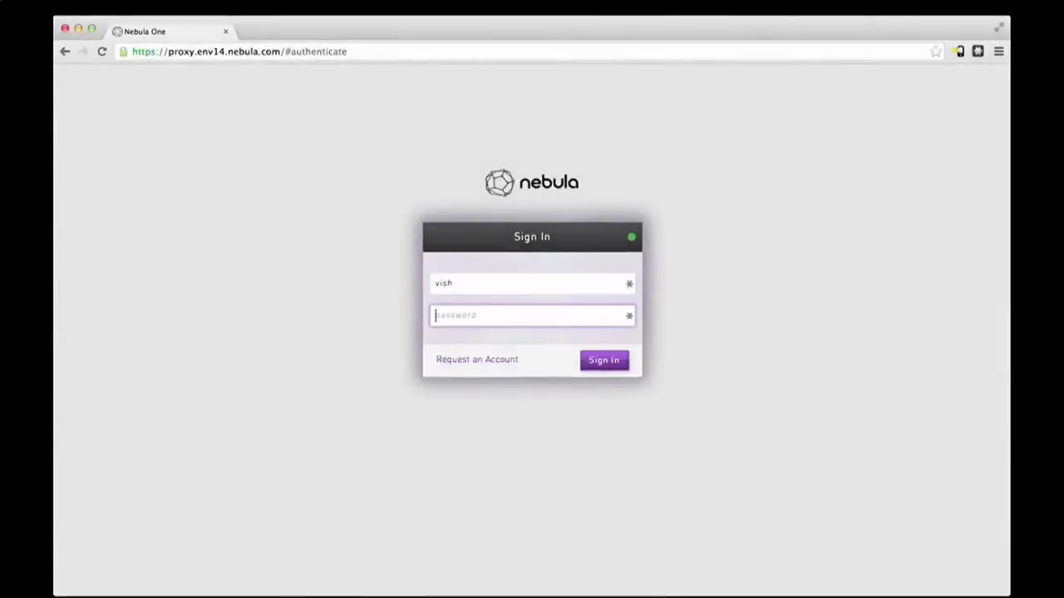